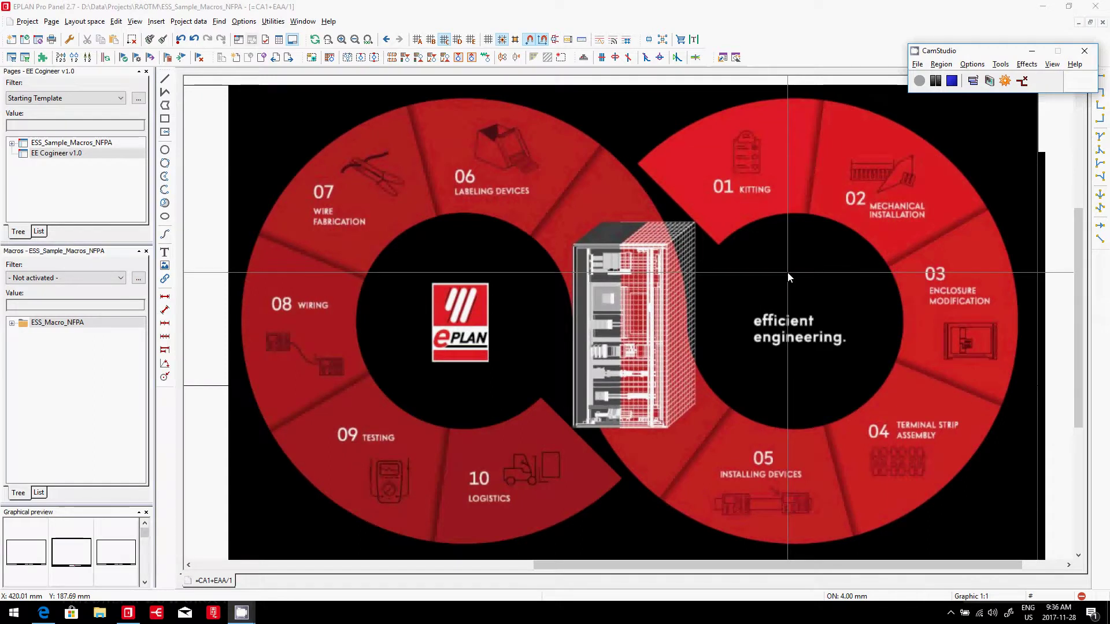
Step: Switch from EPLAN Pro Panel to the Edge window showing eplancanada.com
key(alt+Tab)
key(alt+Tab)
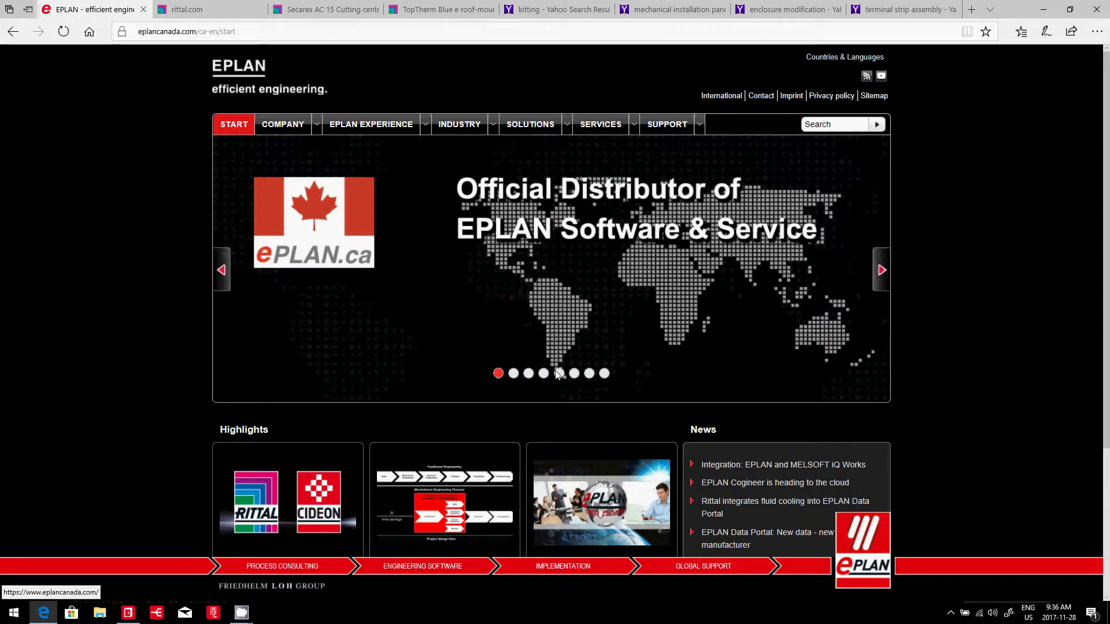
Step: Browse the site carousel, open Solutions > Control cabinet and switchgear engineering, then return to EPLAN
click(575, 374)
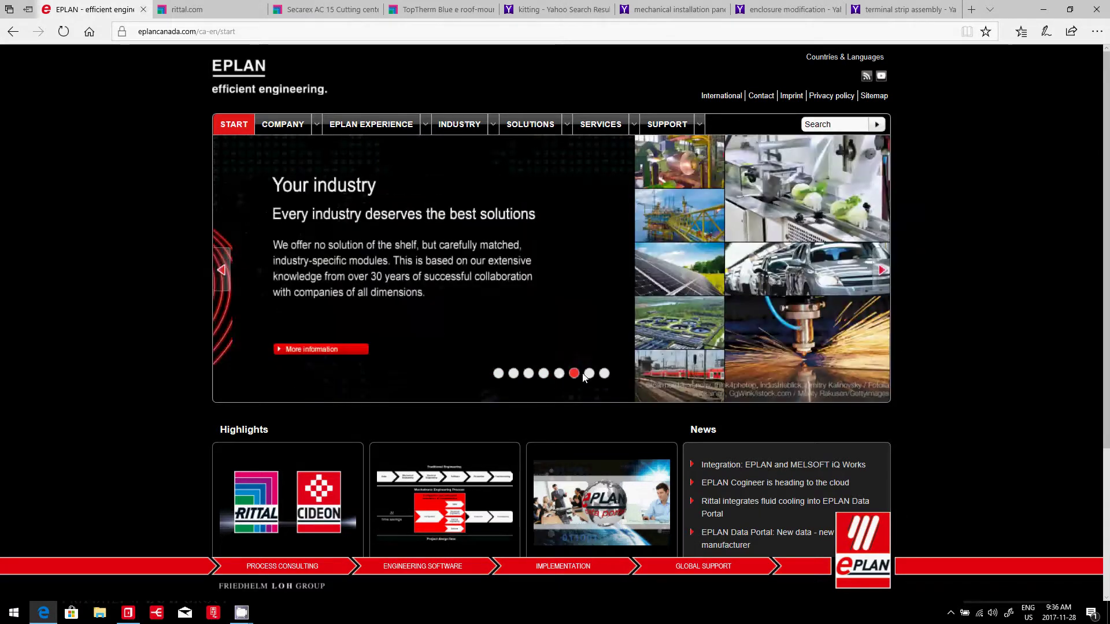
click(590, 375)
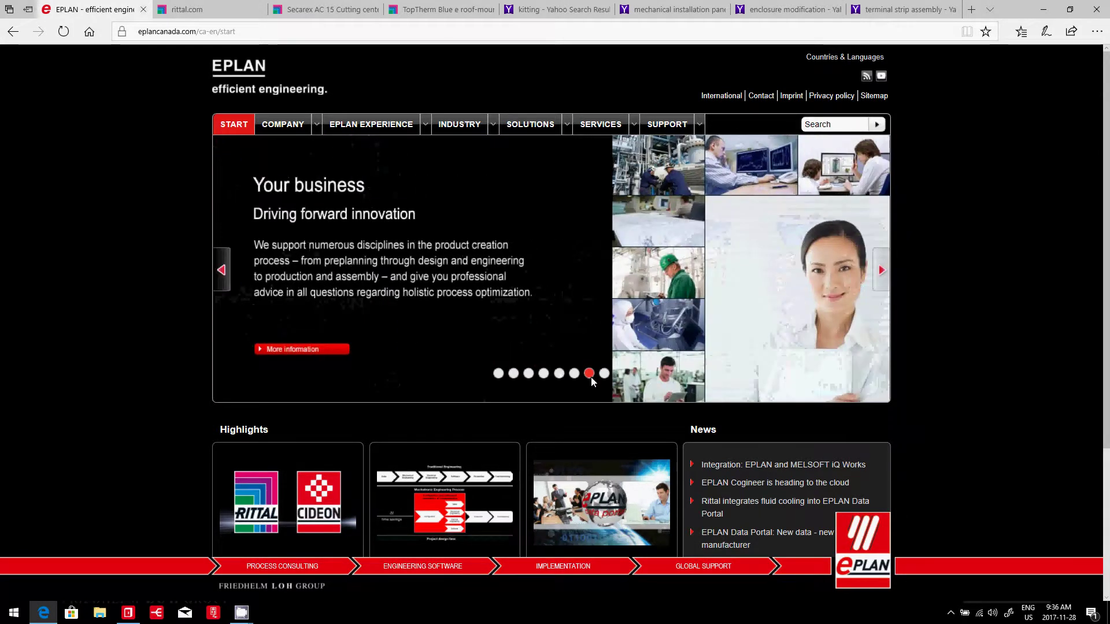
click(532, 125)
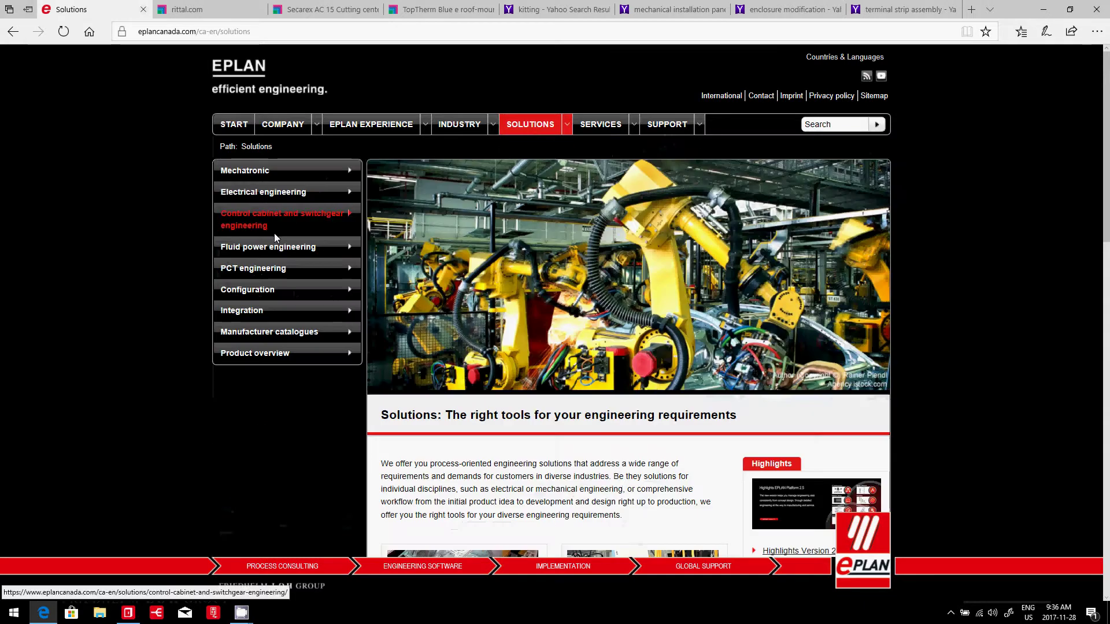
click(263, 222)
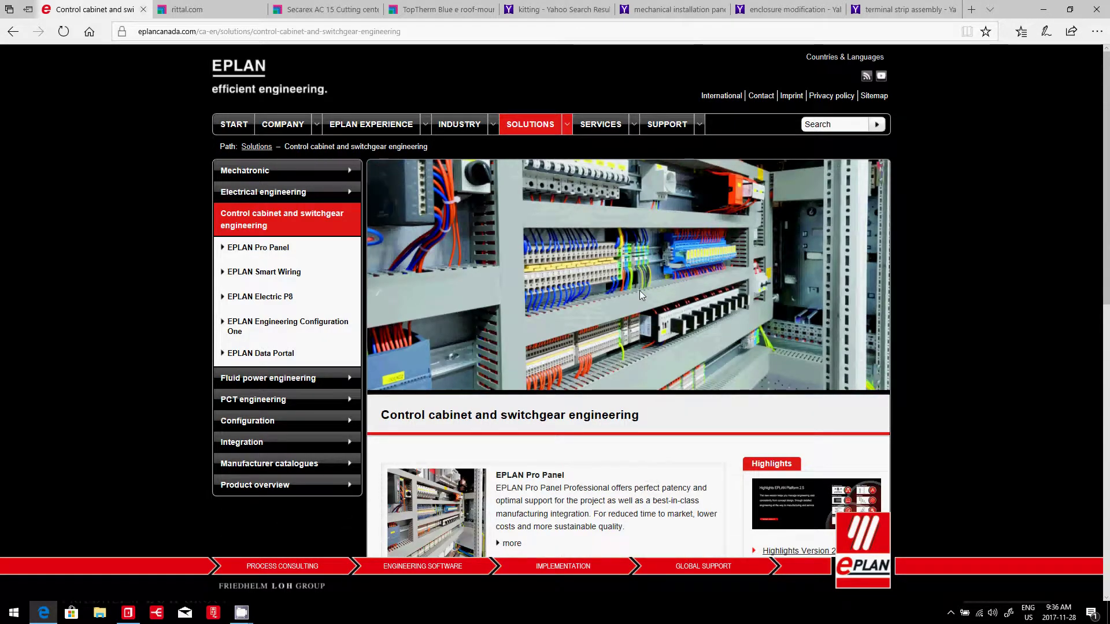
key(alt+Tab)
Step: Make EE Cogineer v1.0 the active project and open its variant configuration form
click(639, 295)
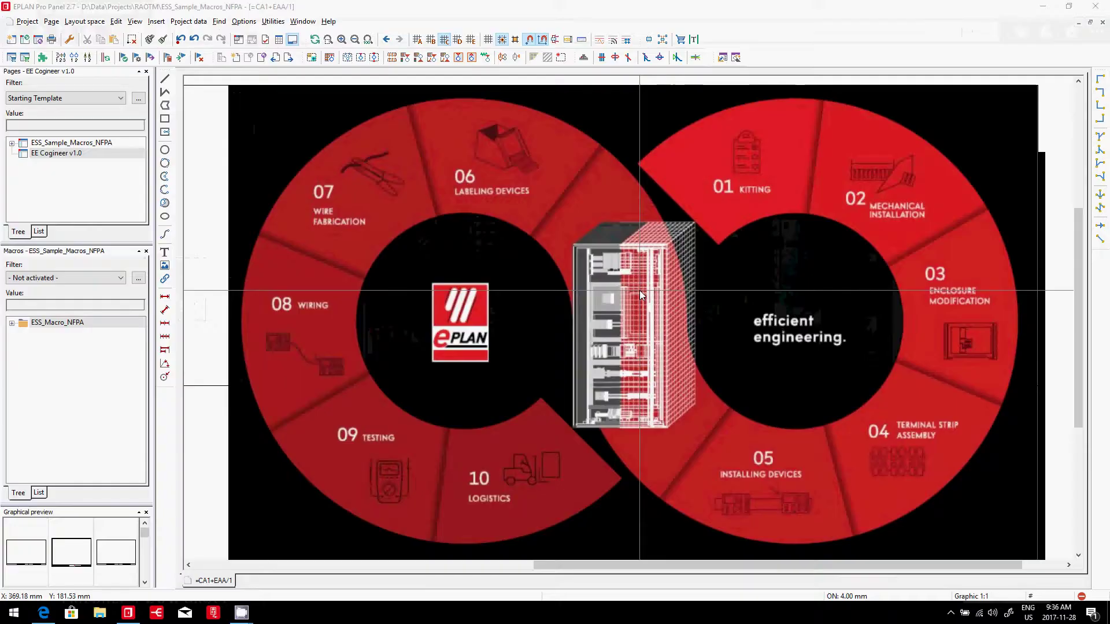
click(66, 153)
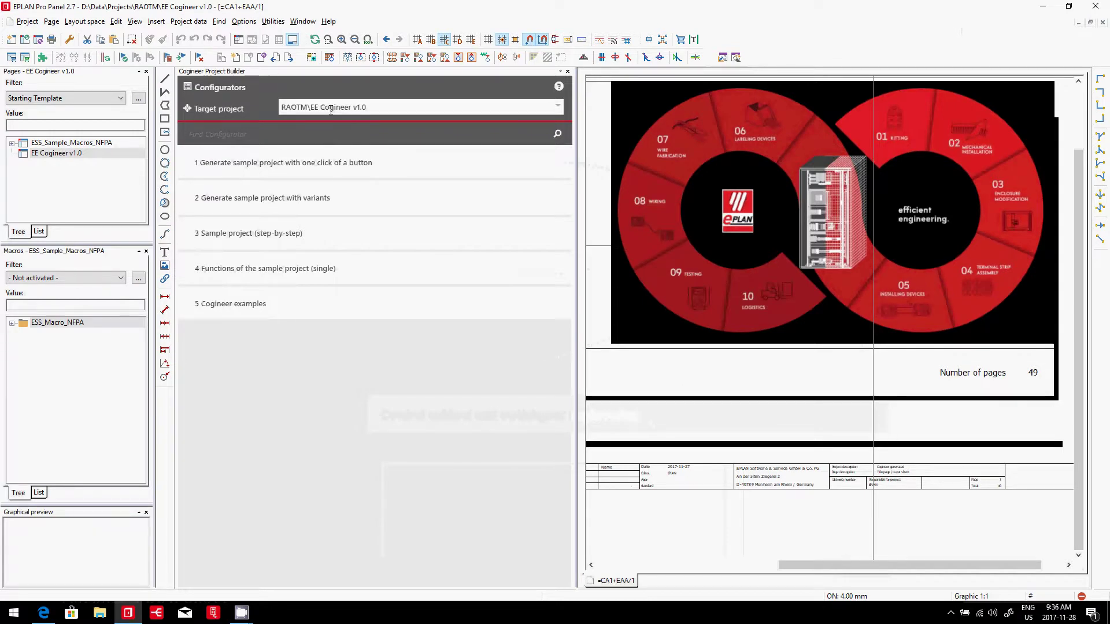
click(249, 198)
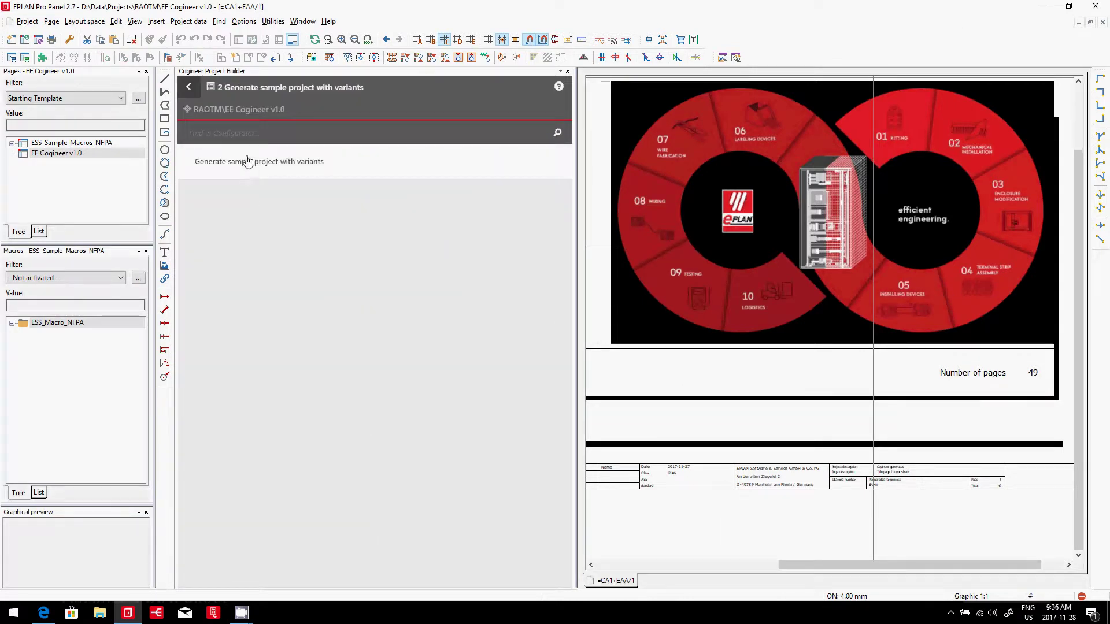
click(247, 161)
Step: Review lighting for both enclosures, Frequency Control drive and Electric positioning, then close the builder
click(326, 167)
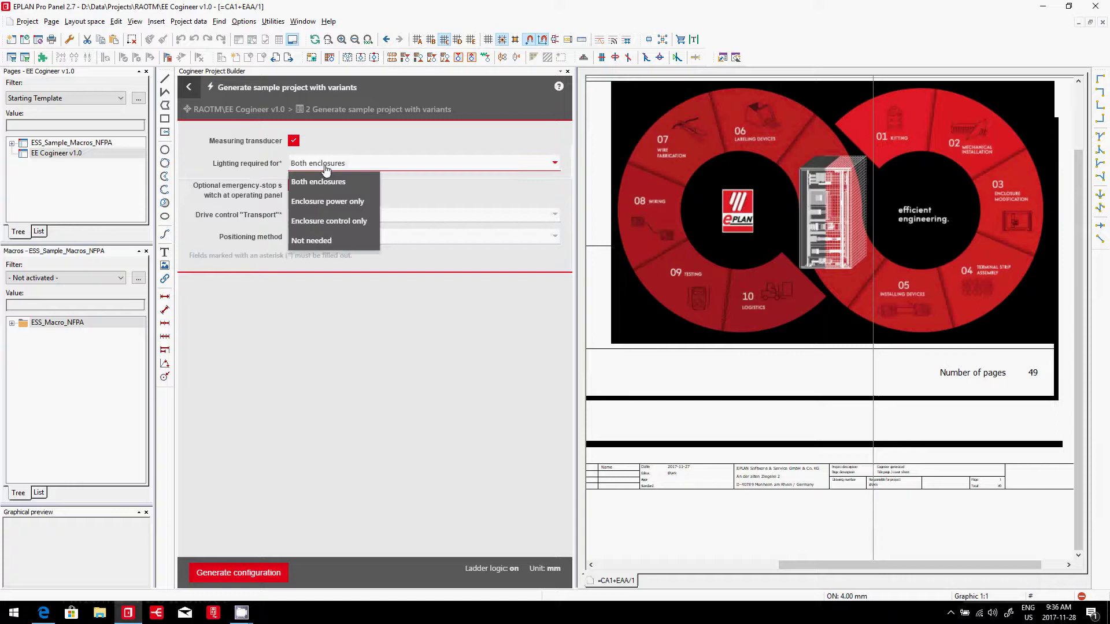
click(324, 184)
click(328, 219)
click(324, 251)
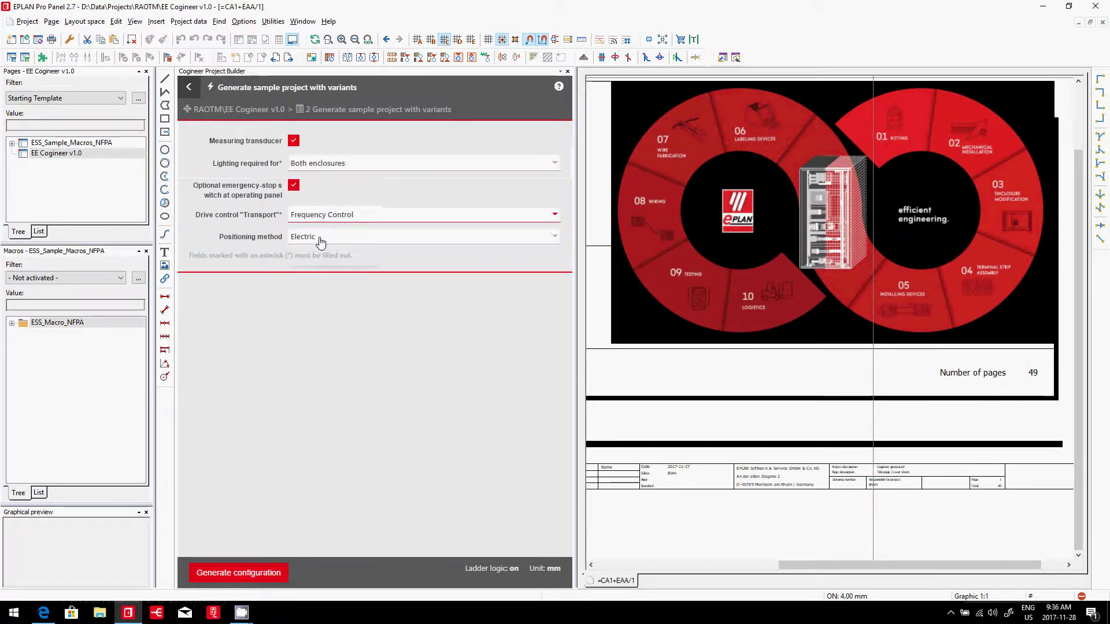
click(322, 237)
click(322, 243)
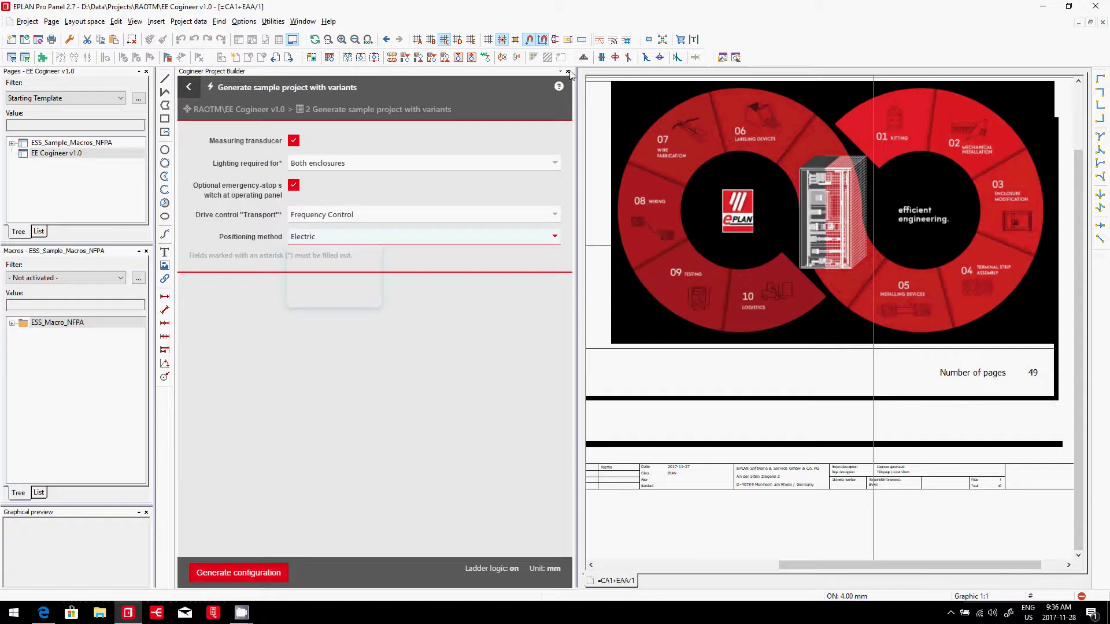
click(258, 574)
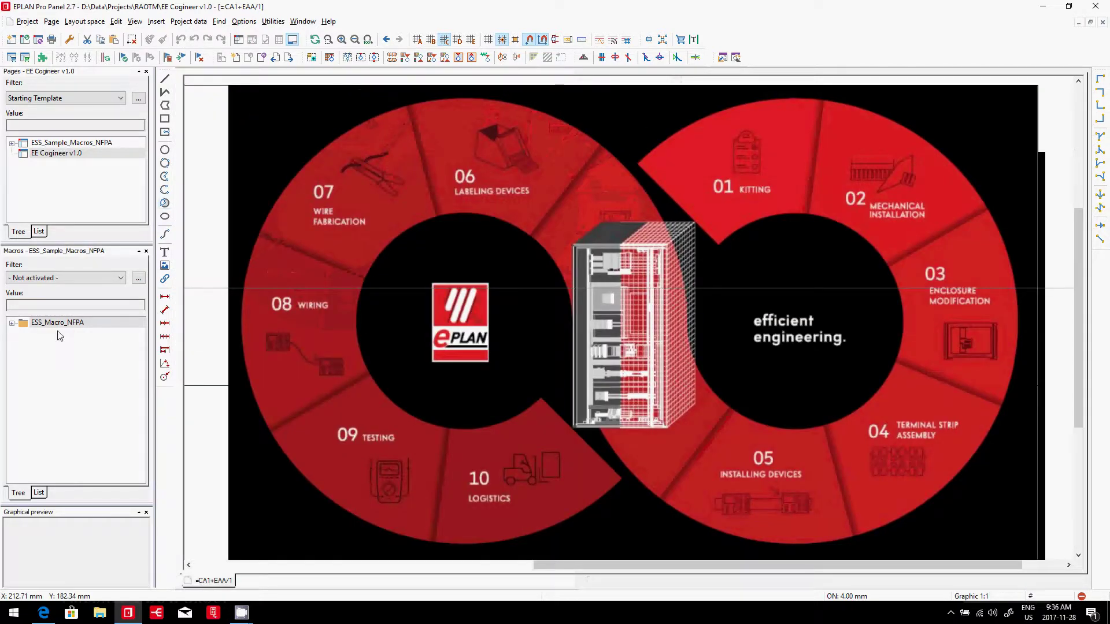
Step: Browse the ESS_Macro_NFPA 500_Pneumatic_Supply and 400_PLC_Control macros, then close the Macros panel
click(58, 322)
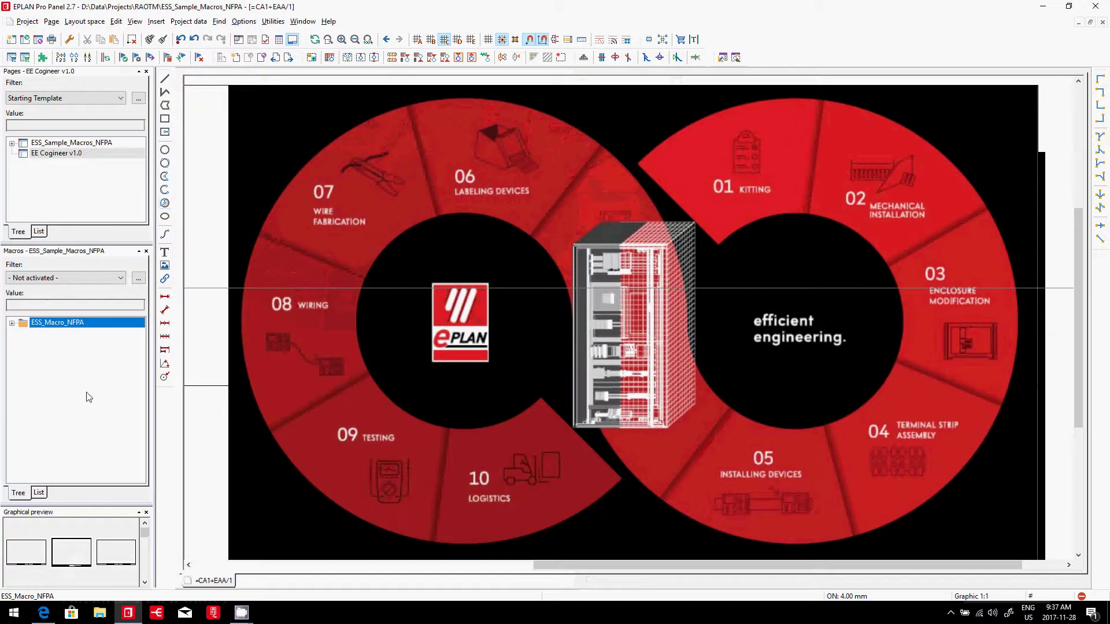
click(12, 324)
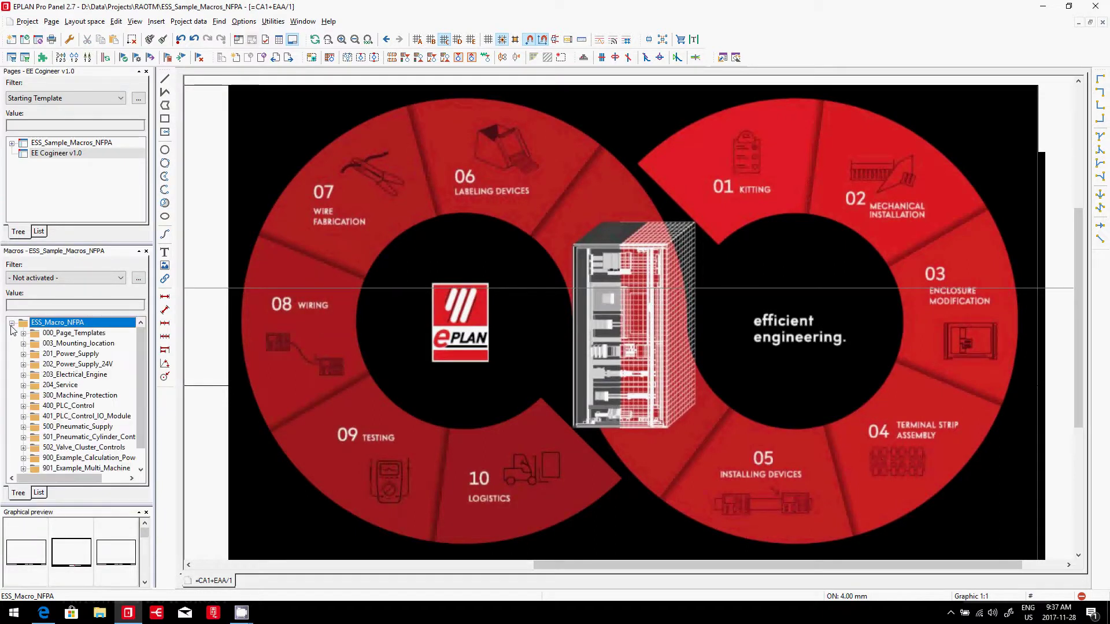
click(95, 426)
click(95, 405)
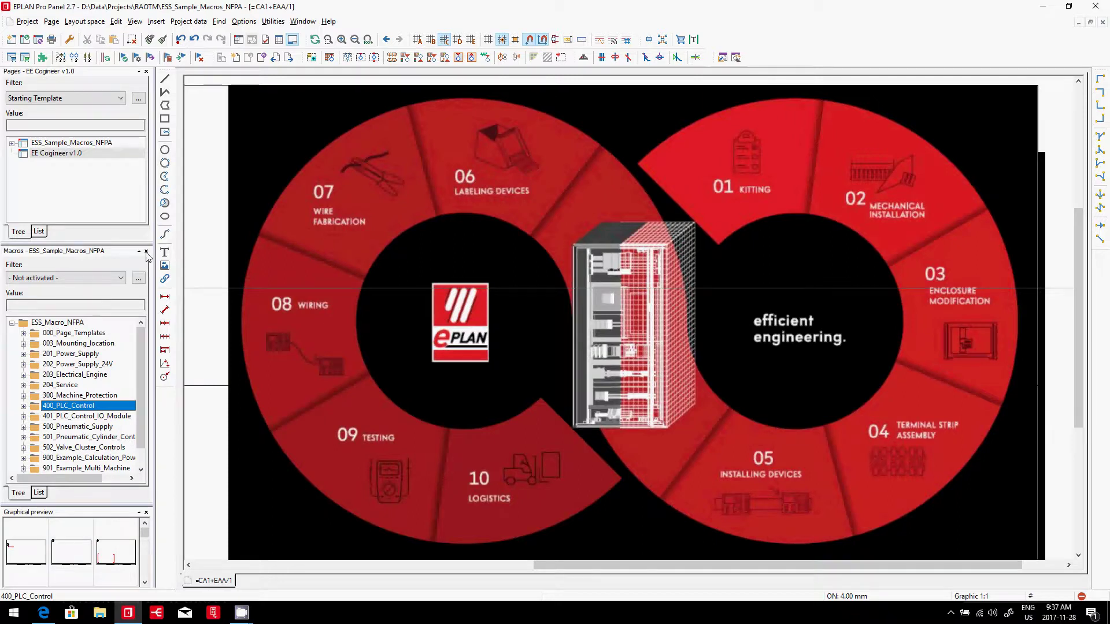
click(69, 154)
Step: Filter pages to After Cogineer, open the GB1 Power Supply page and select -CT2007
click(65, 98)
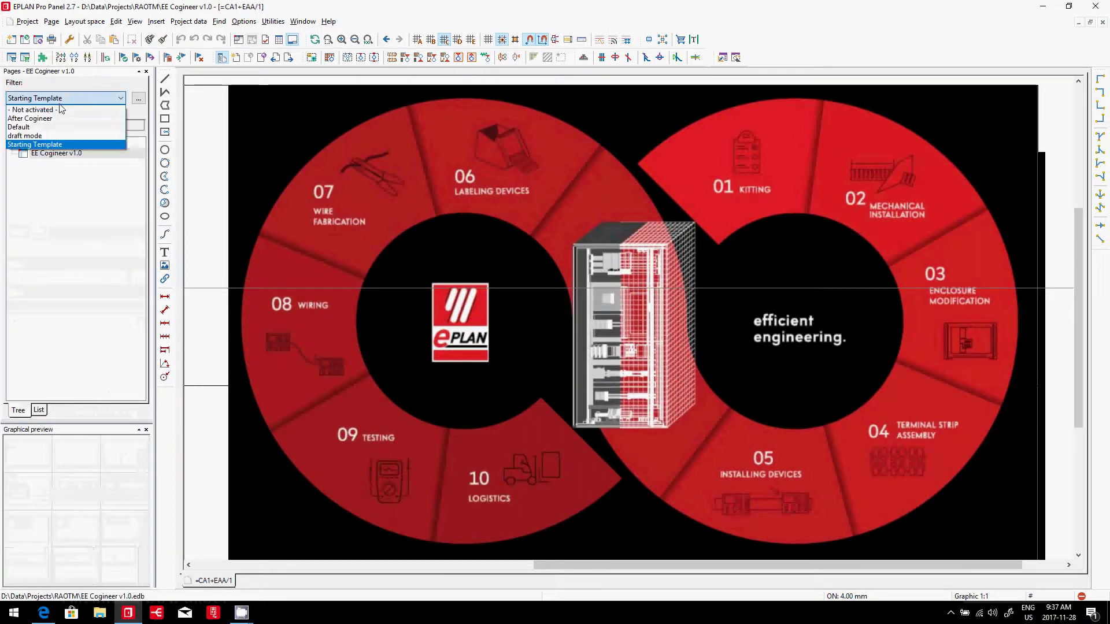
click(35, 110)
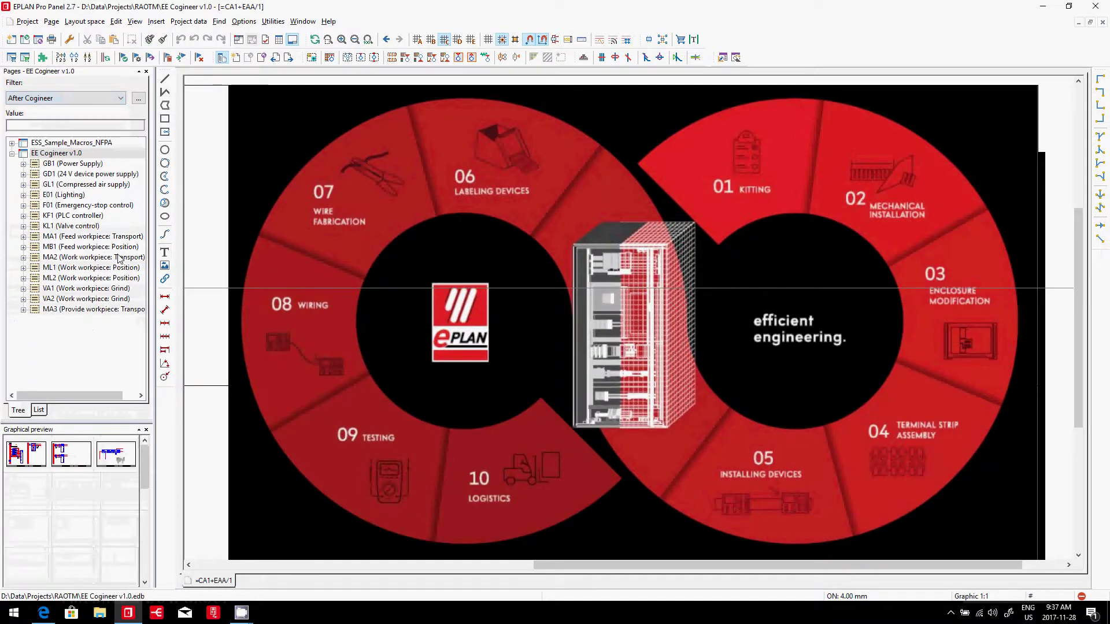
click(72, 163)
click(43, 508)
double_click(43, 508)
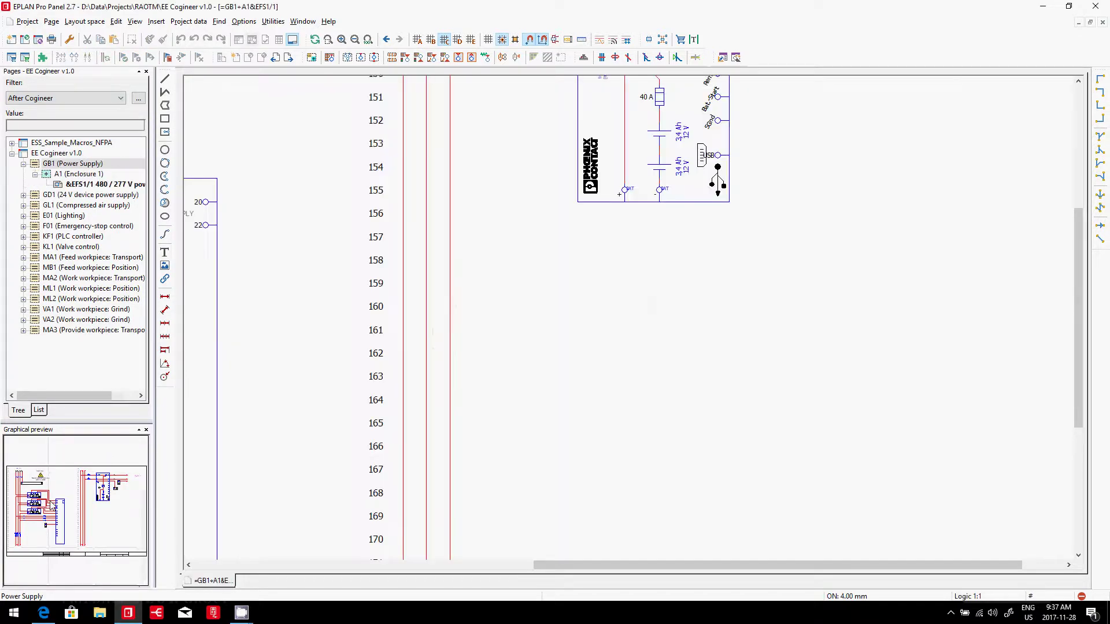
click(368, 39)
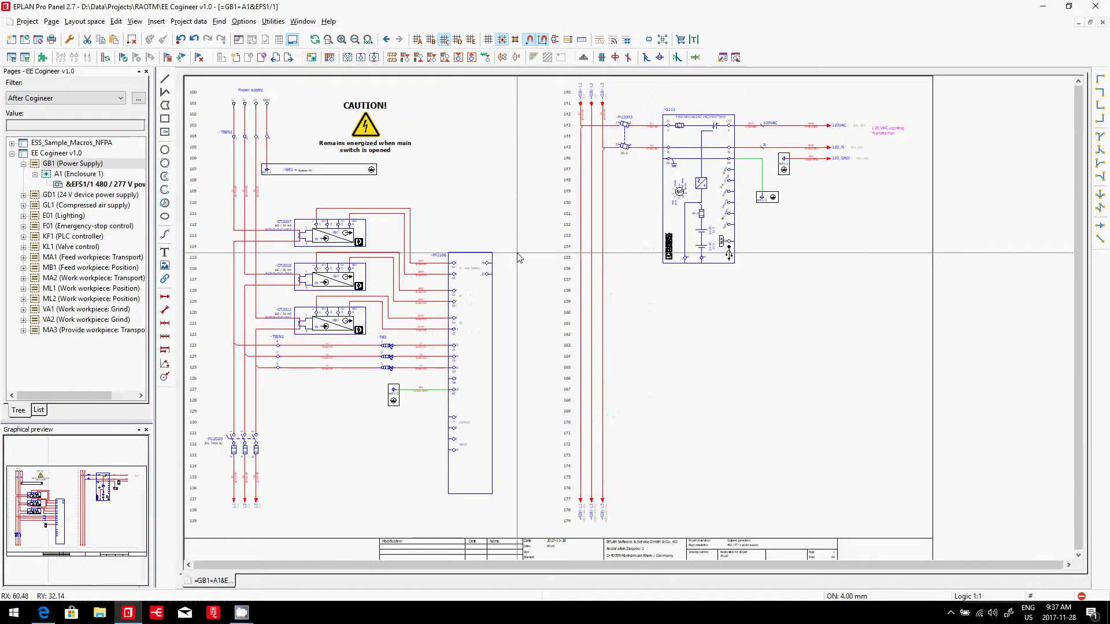
scroll(315, 231, up, 2)
click(312, 225)
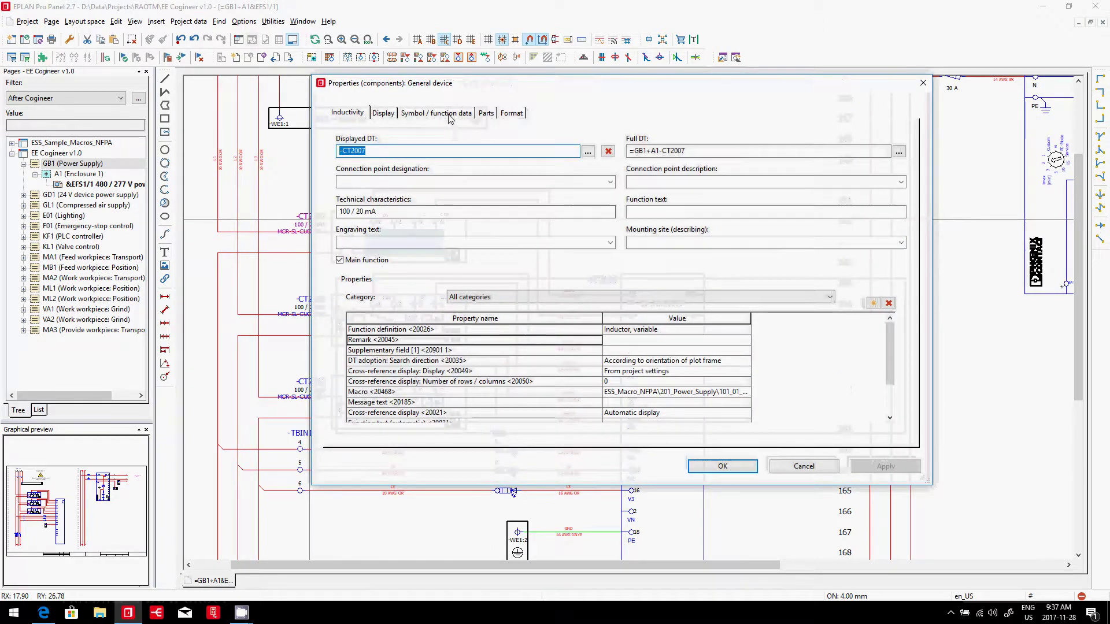
Step: Look up part PXC.2308027 for -CT2007 in EPLAN Data Portal and pick it
click(383, 151)
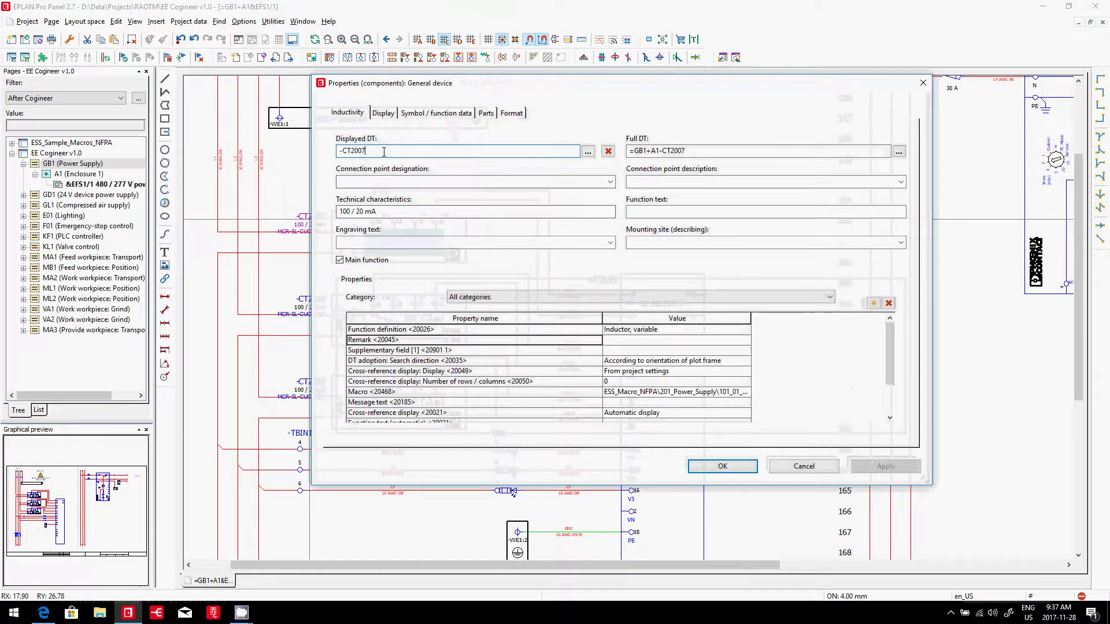
click(485, 113)
click(409, 168)
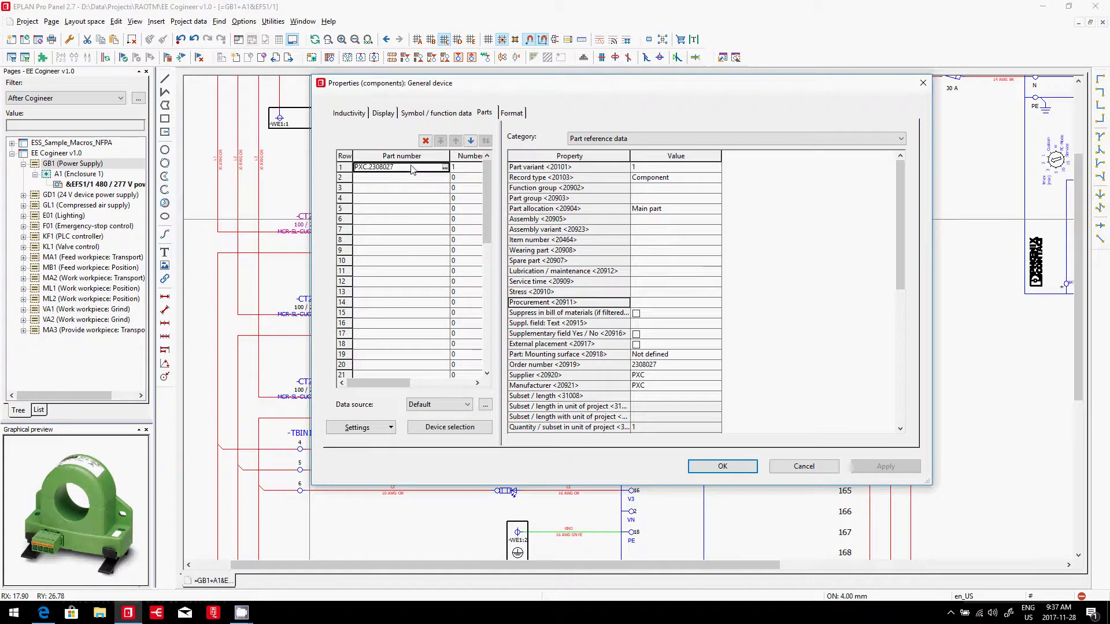
click(439, 404)
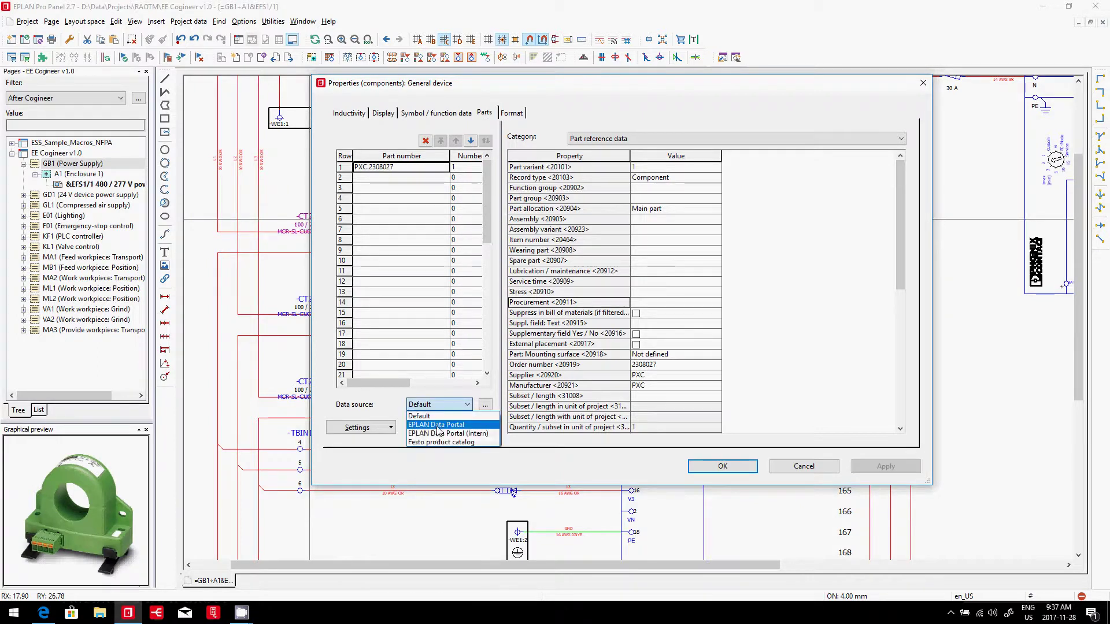
click(433, 421)
click(444, 168)
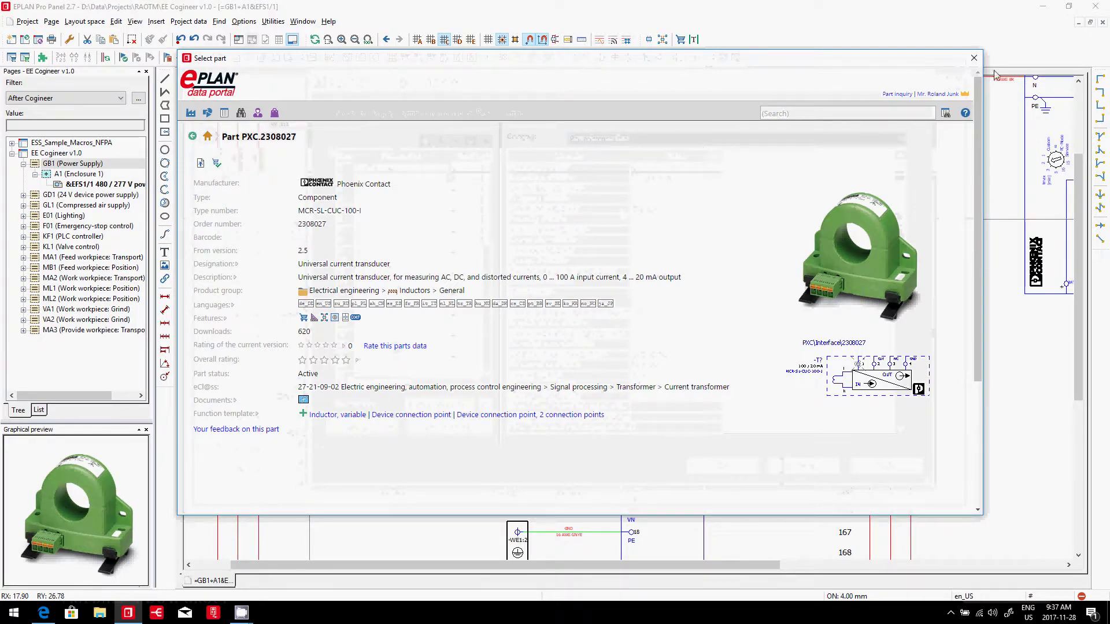
click(973, 59)
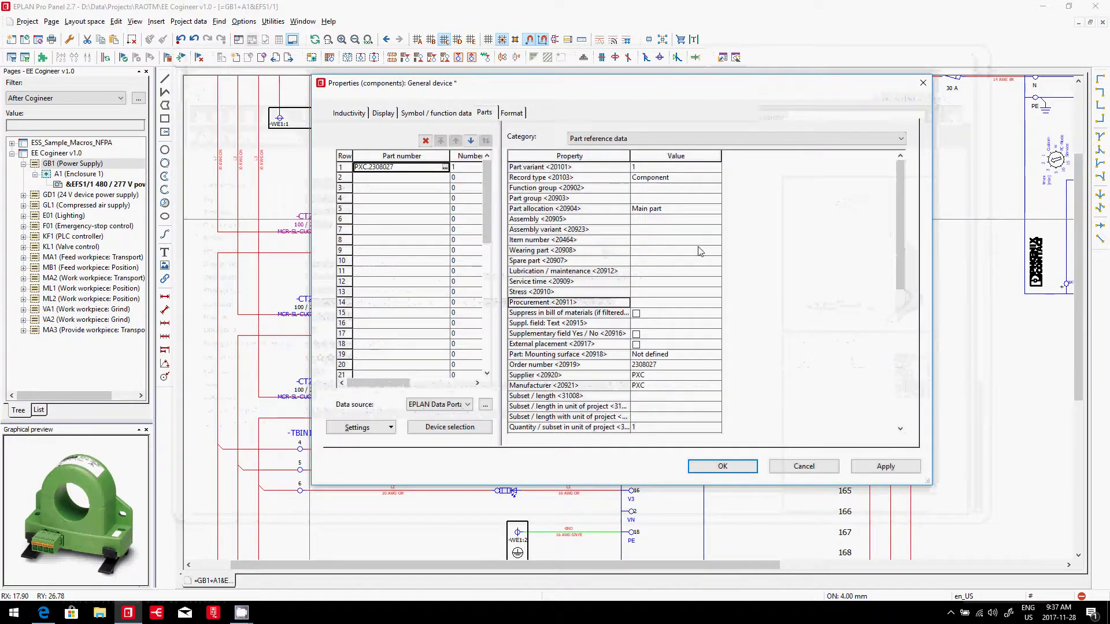
Step: Check the part's Parts data height, width and depth, then confirm the assignment
click(693, 138)
click(685, 154)
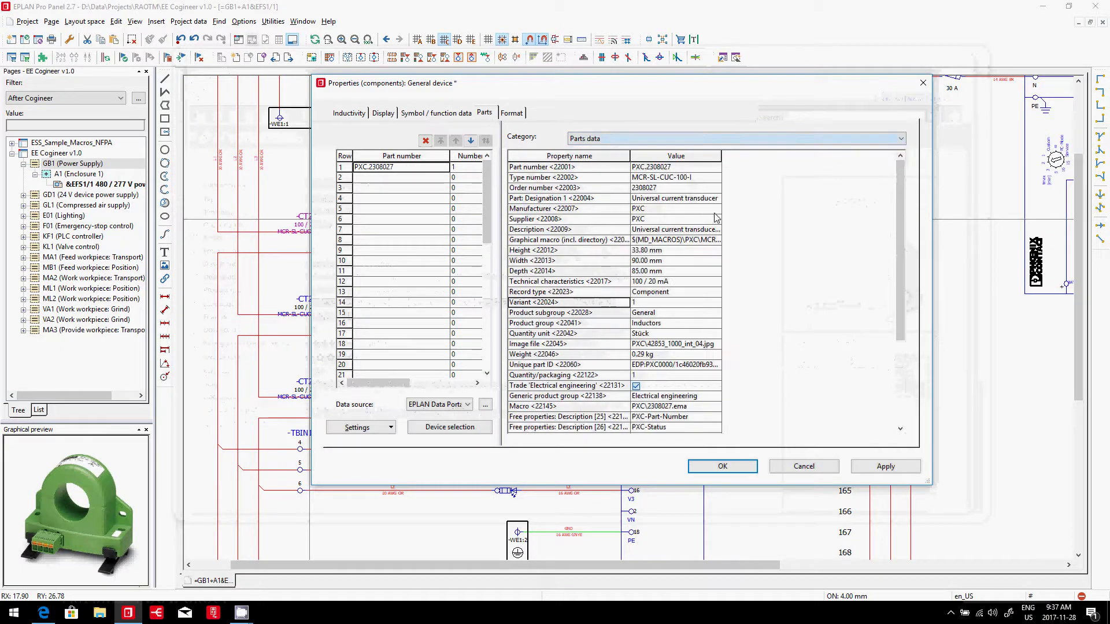
drag(664, 250, 665, 271)
click(729, 466)
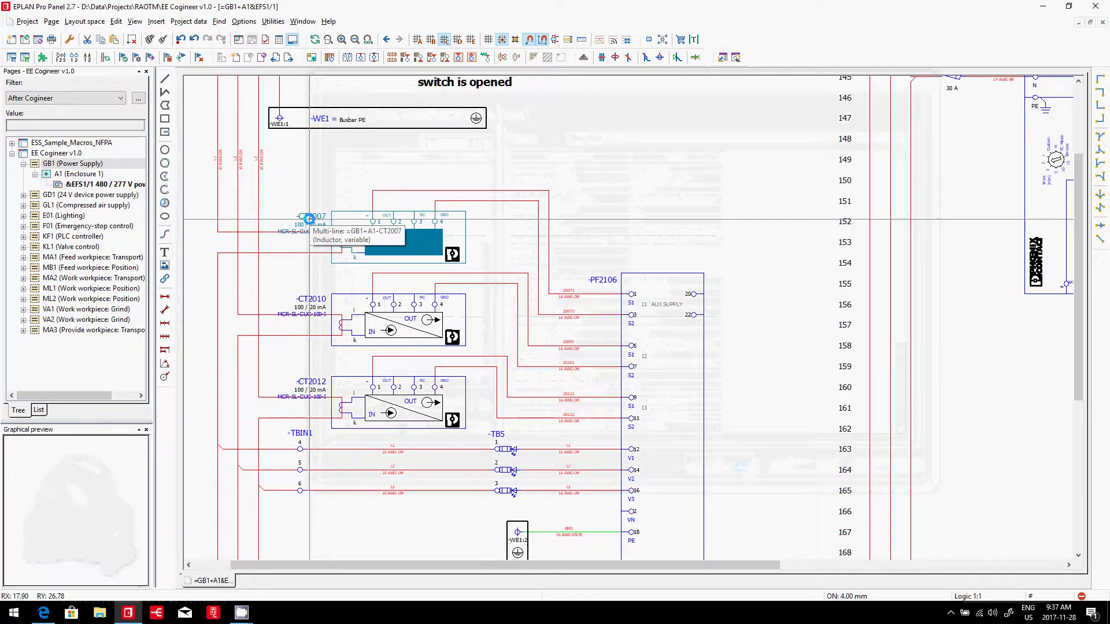
click(189, 21)
mouse_move(211, 65)
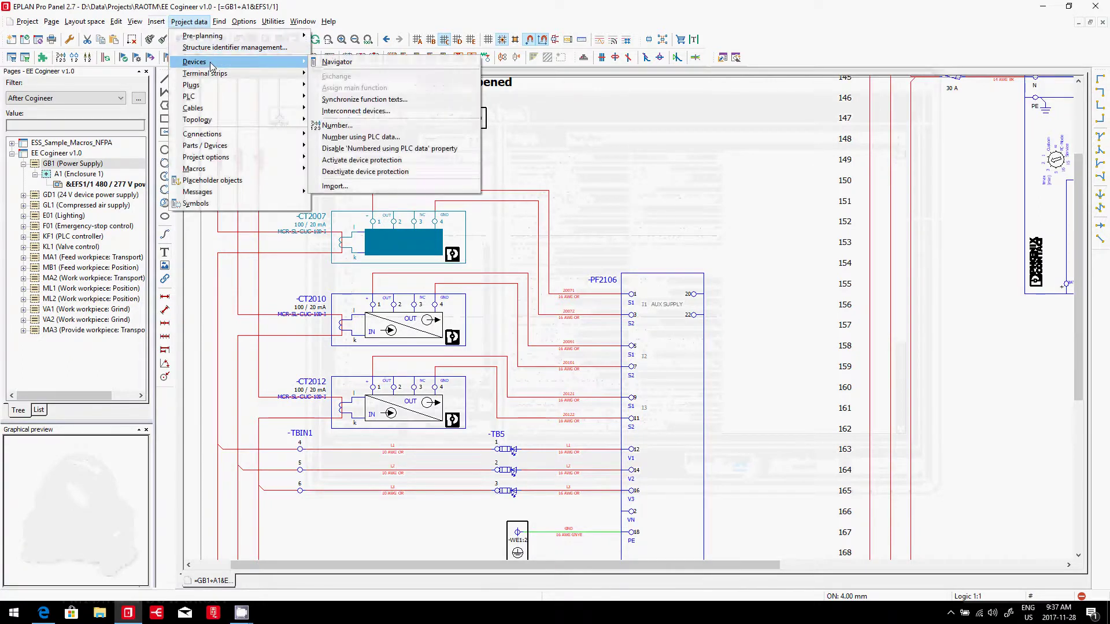
click(337, 62)
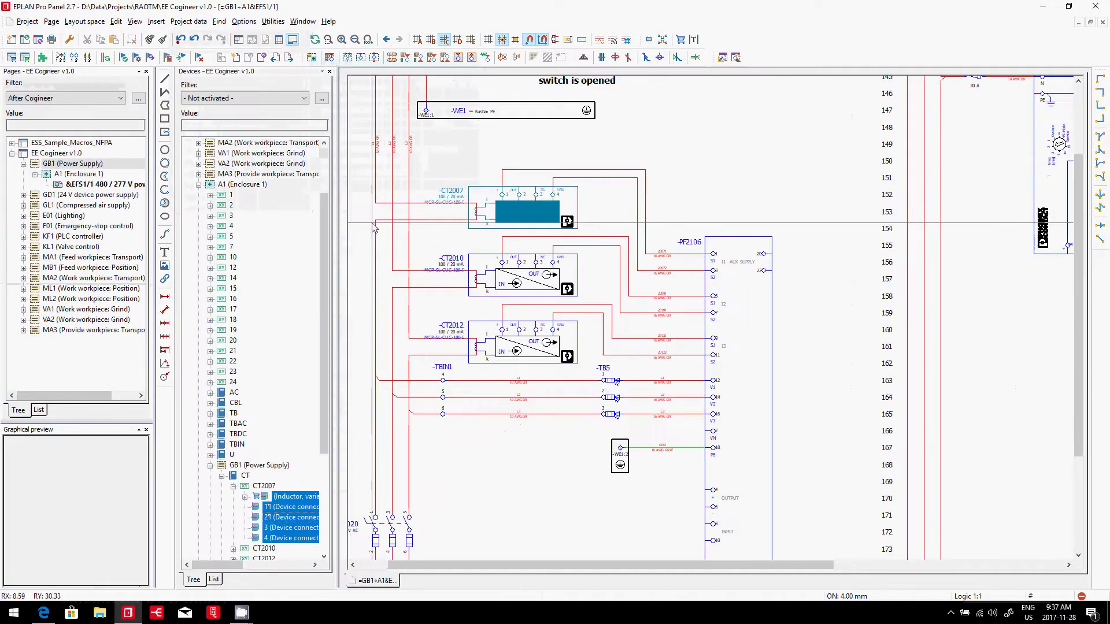
scroll(253, 181, up, 3)
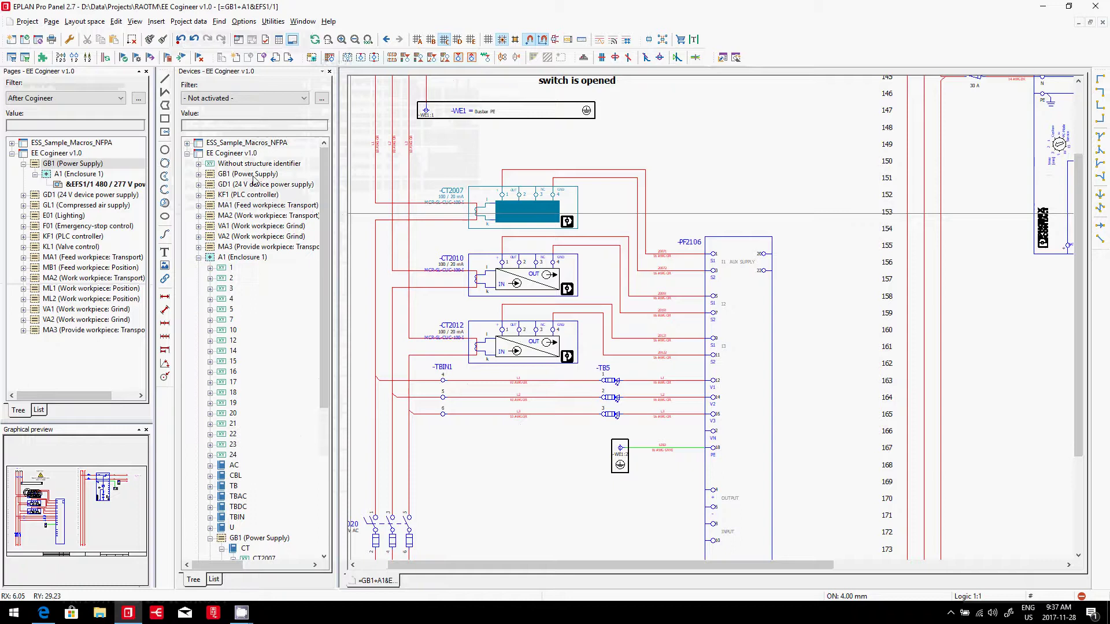
click(198, 257)
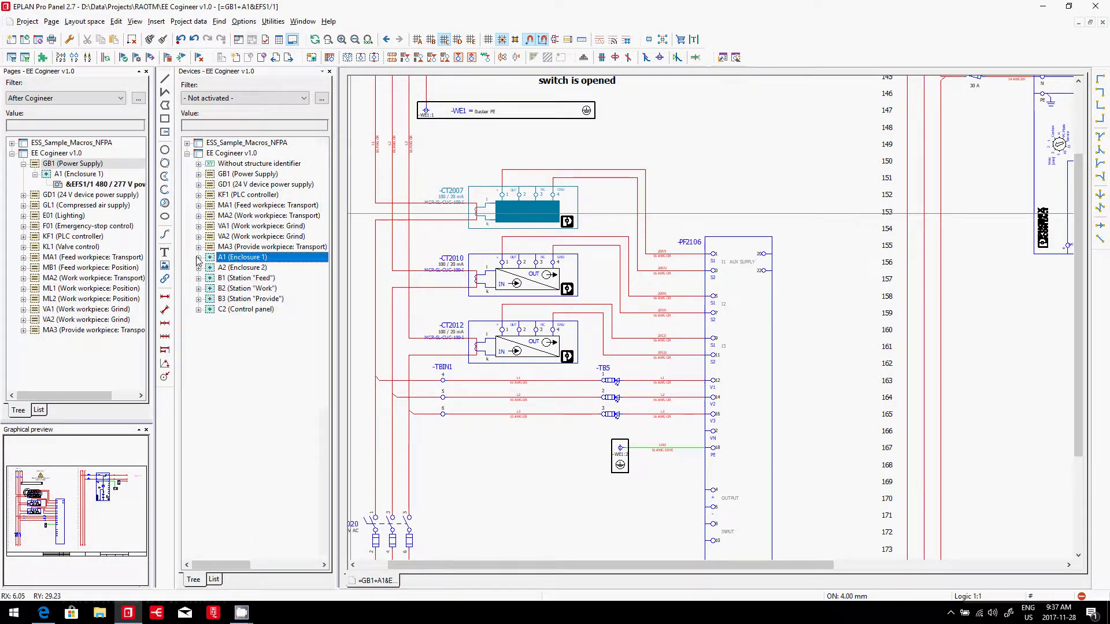
click(247, 278)
click(248, 288)
click(250, 310)
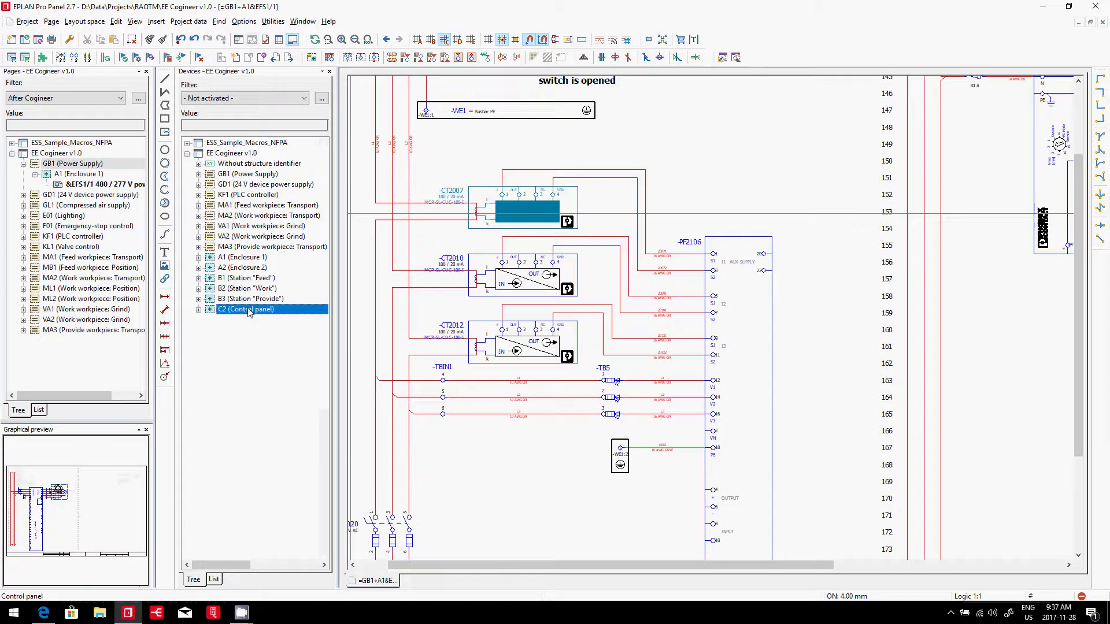
click(249, 299)
click(247, 288)
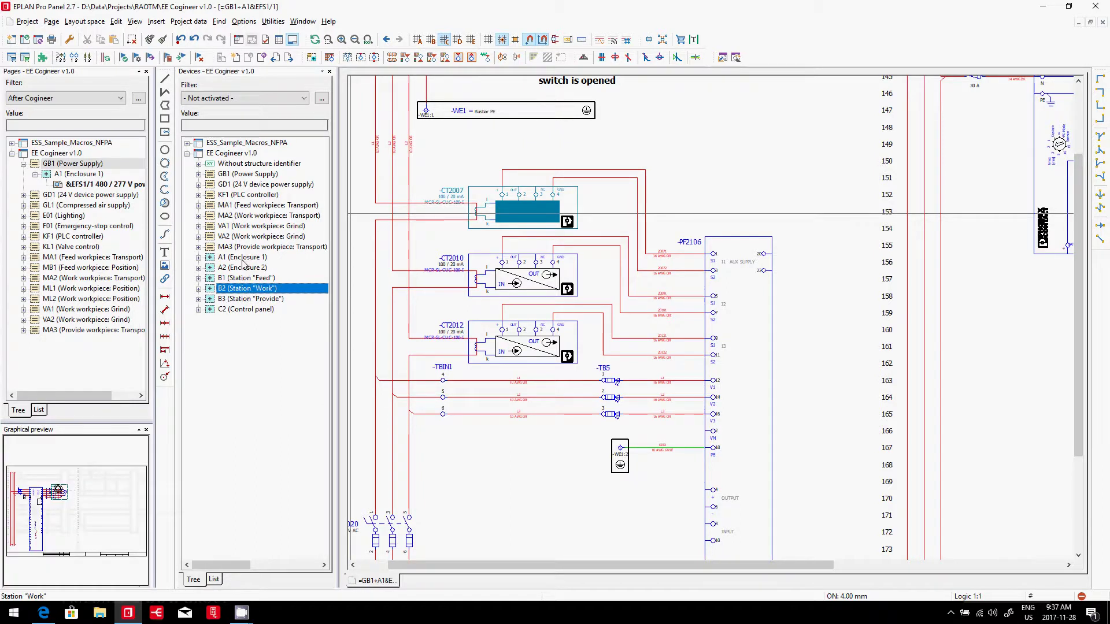
click(243, 258)
click(258, 268)
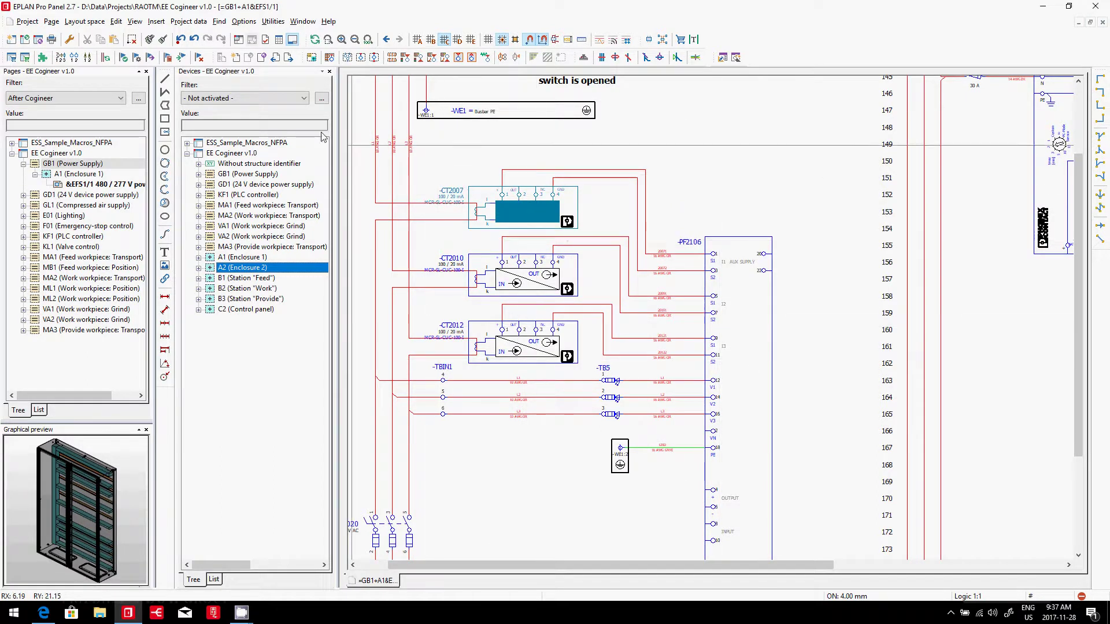
click(330, 72)
Step: Set the Pages filter to Not activated so all pages are listed
scroll(342, 174, up, 1)
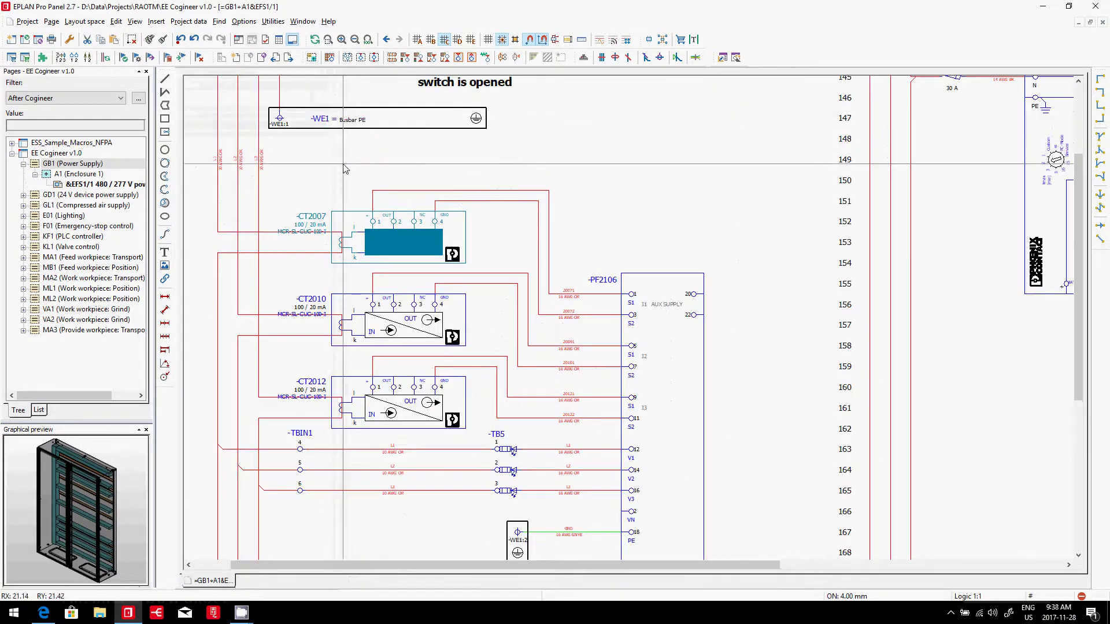
key(alt+Tab)
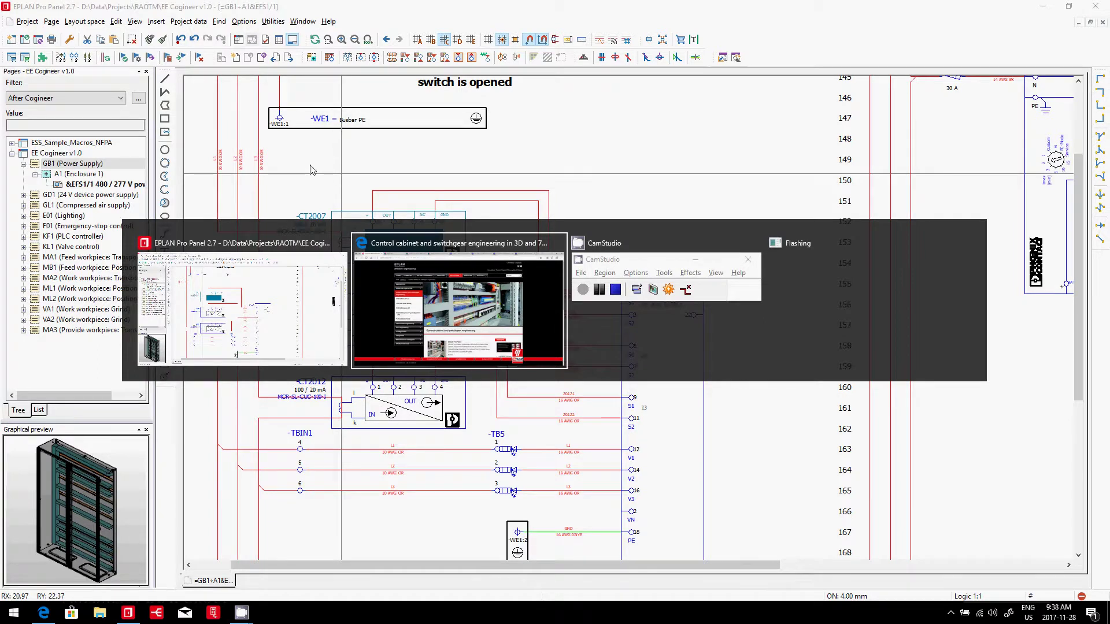
key(Escape)
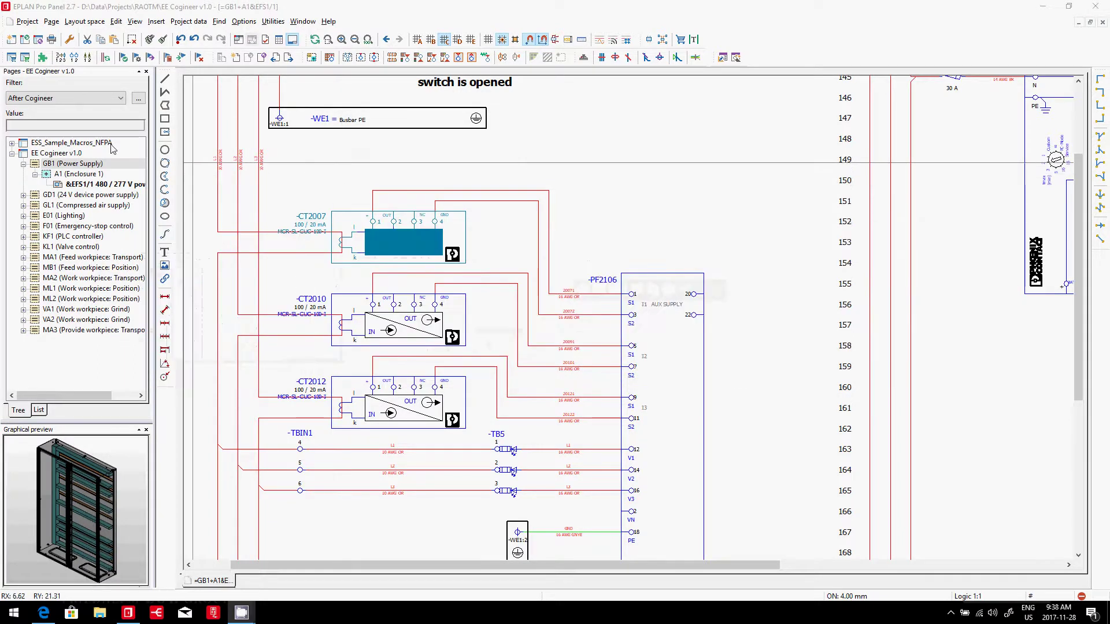
click(60, 99)
click(62, 111)
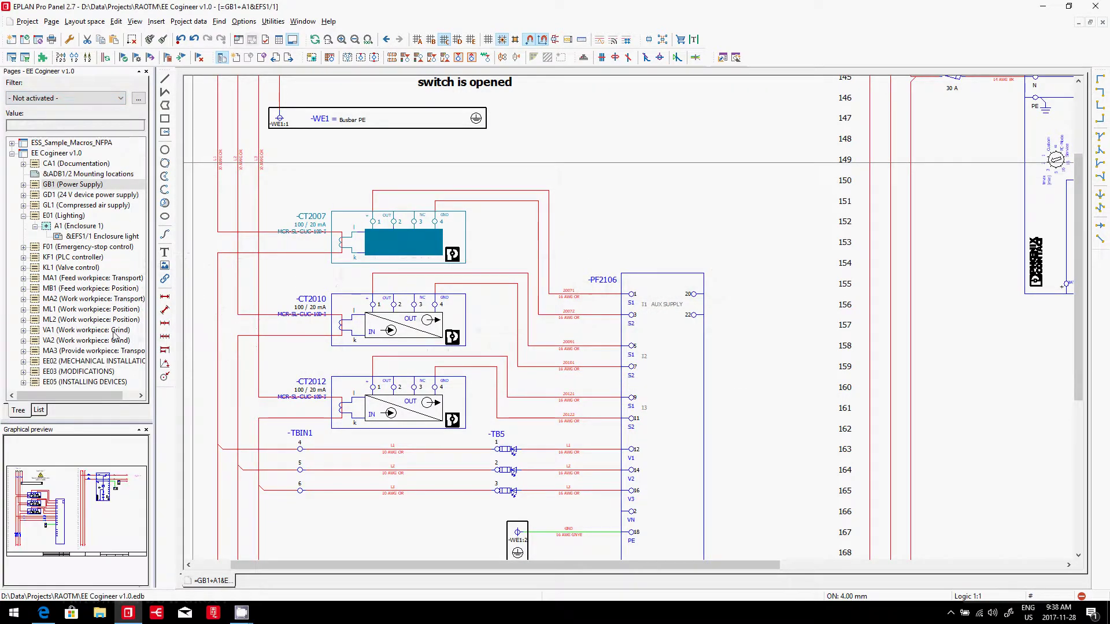
Step: Generate the report project via Utilities > Reports and expand the new REPORT section
click(273, 21)
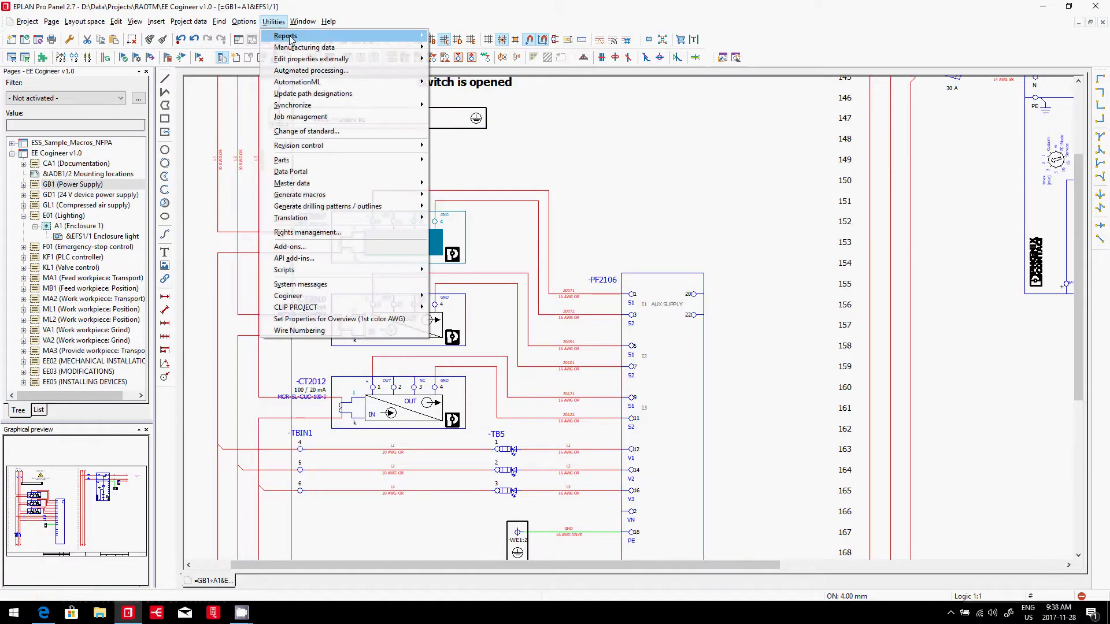
mouse_move(347, 35)
click(507, 70)
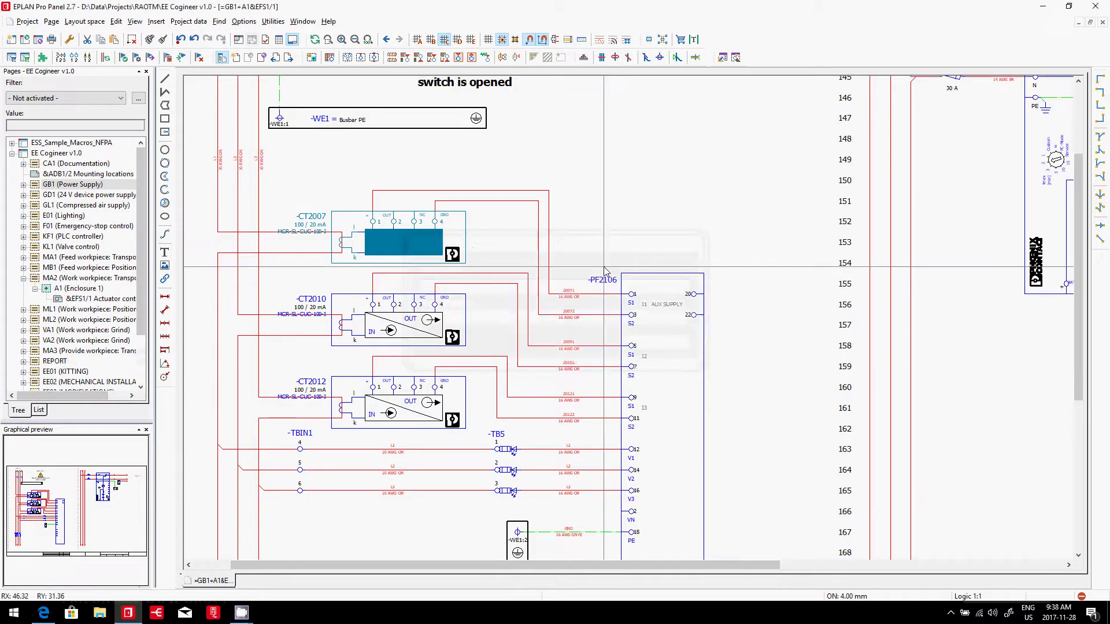
double_click(54, 360)
Step: Open BOM page 1, the Summarize Parts List, and zoom to show the whole sheet
click(62, 340)
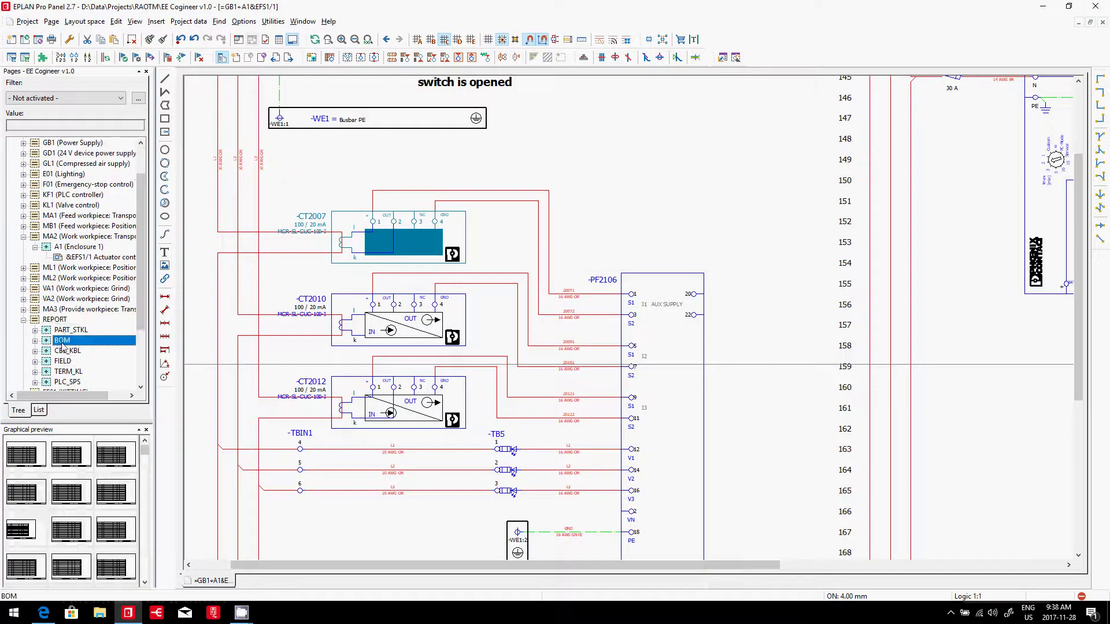
double_click(41, 468)
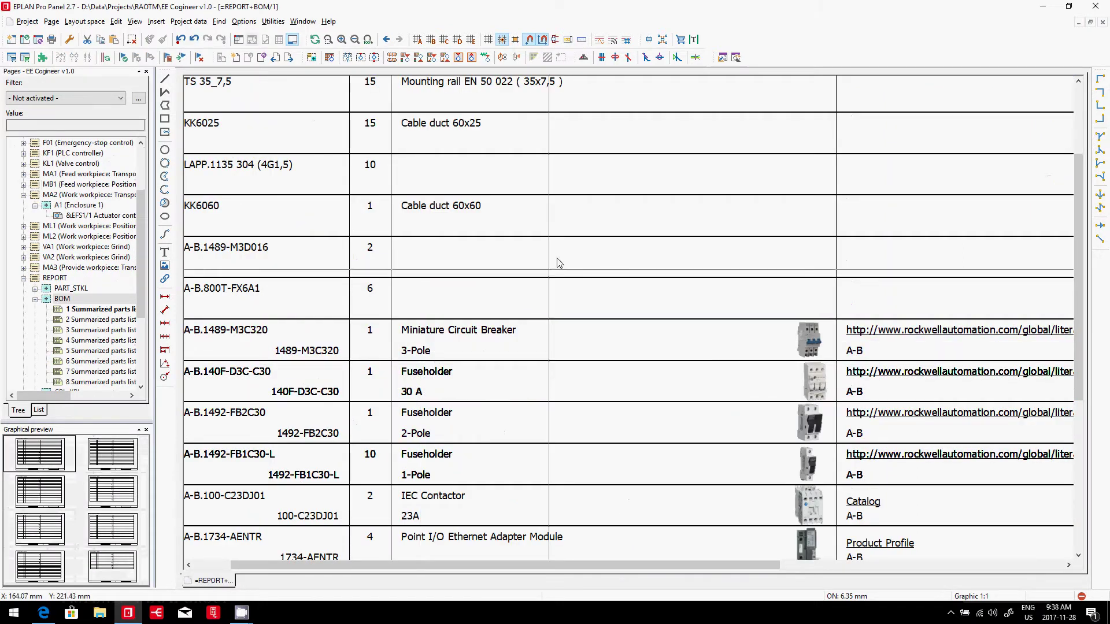
scroll(614, 416, down, 1)
scroll(628, 345, up, 2)
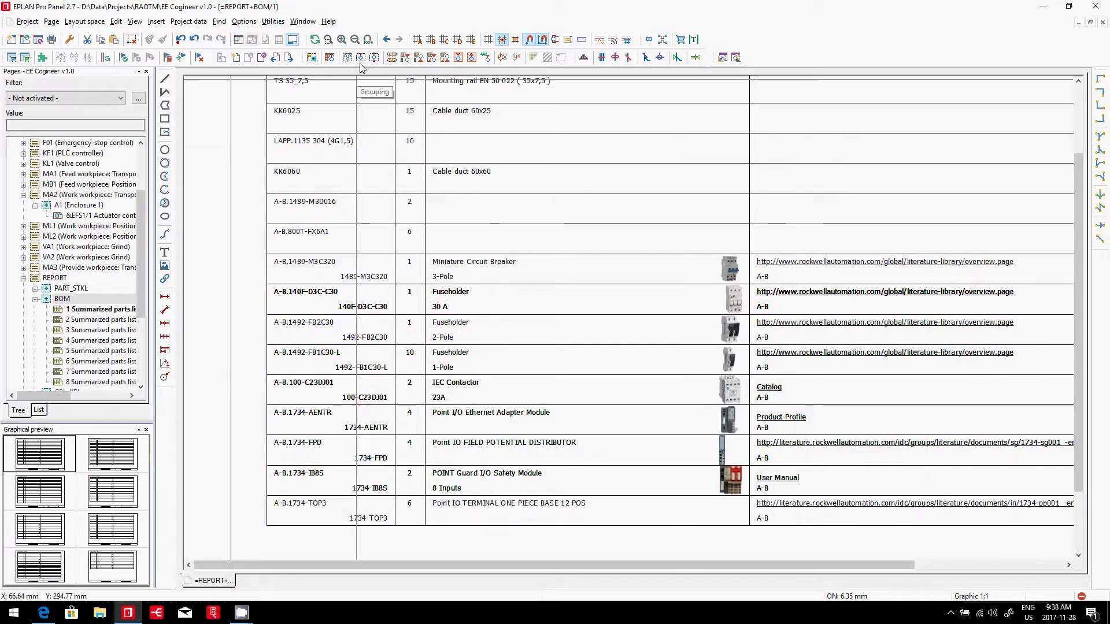
click(368, 39)
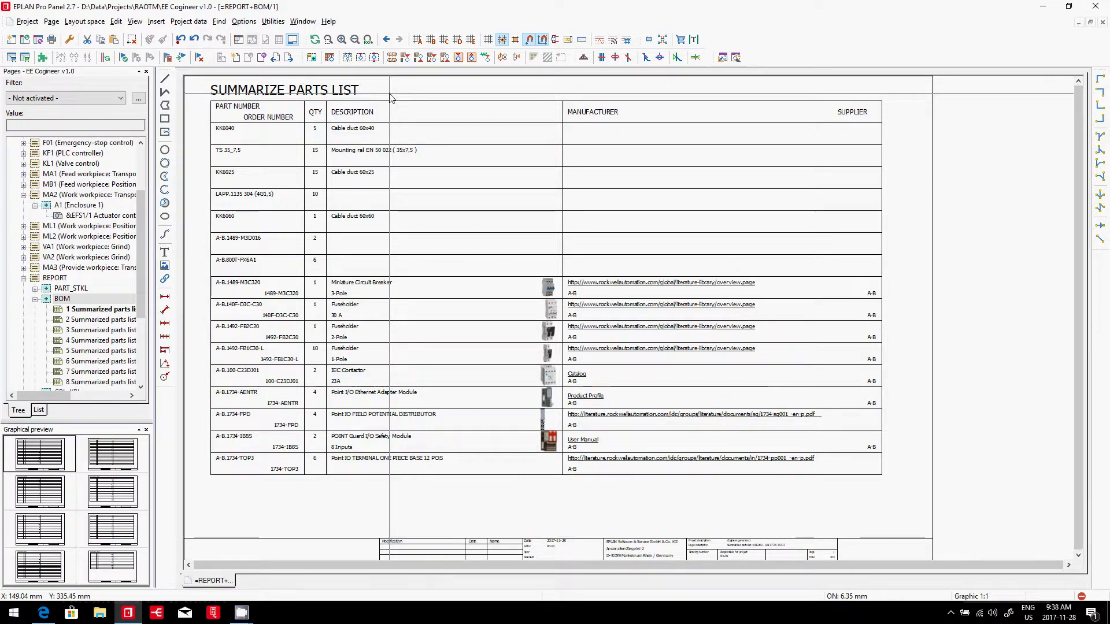
click(392, 99)
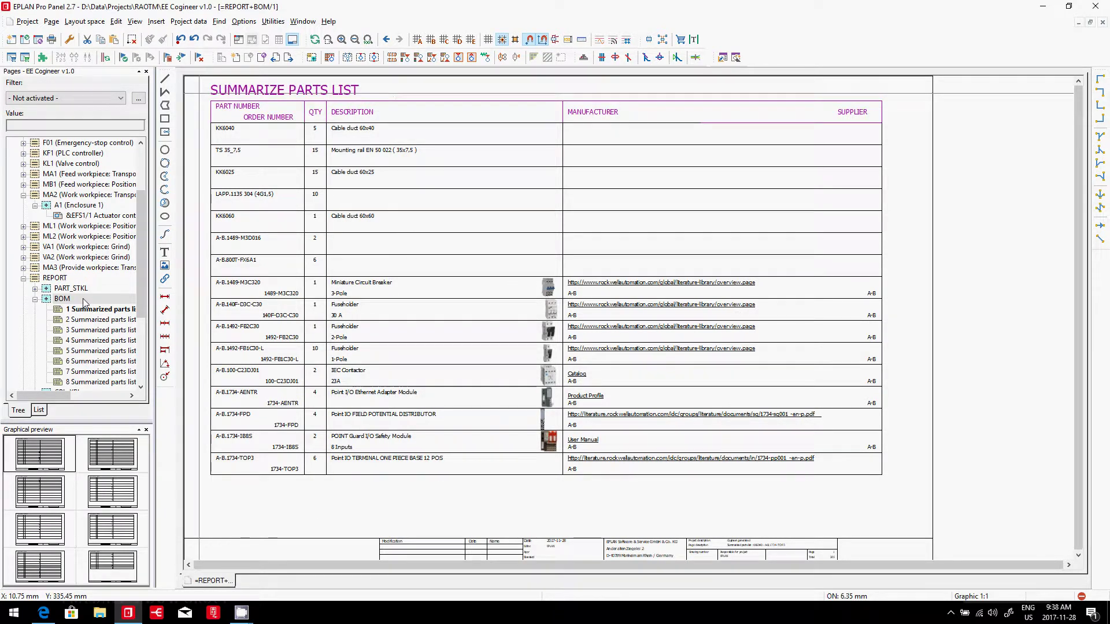
Step: Open the larger preview of the kitting-process image in the Yahoo 'kitting' results, then return to EPLAN
key(alt+Tab)
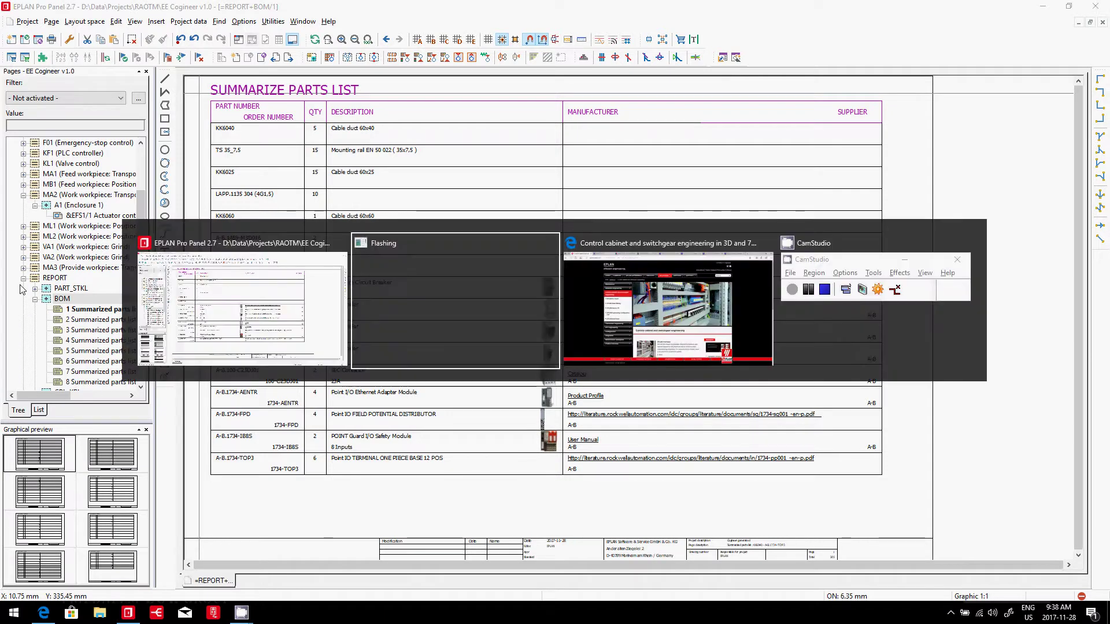
key(alt+Tab)
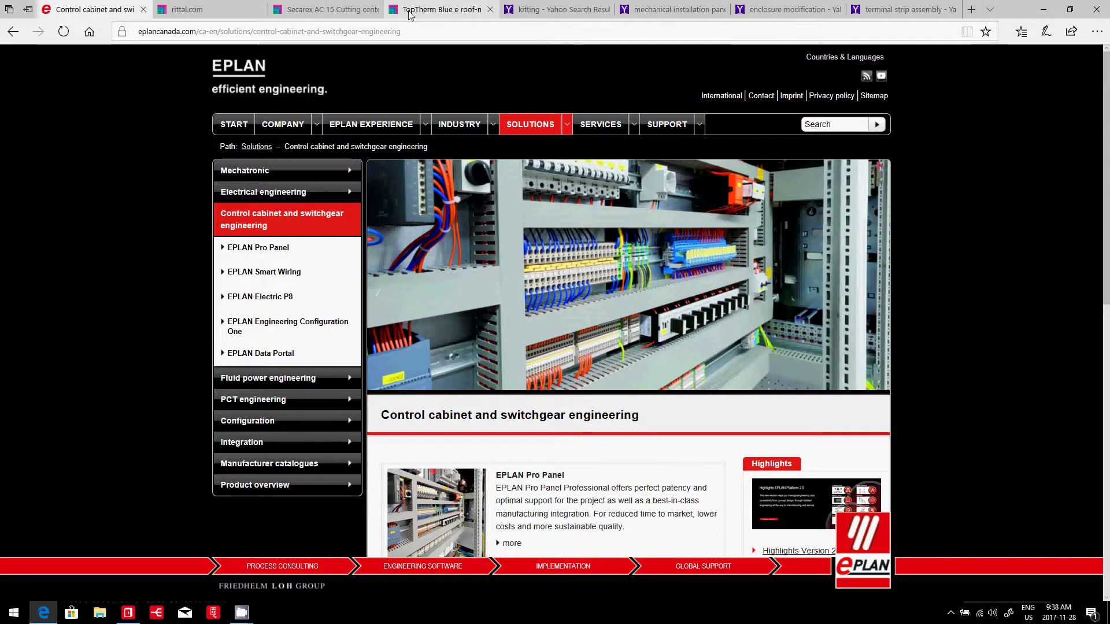
click(557, 12)
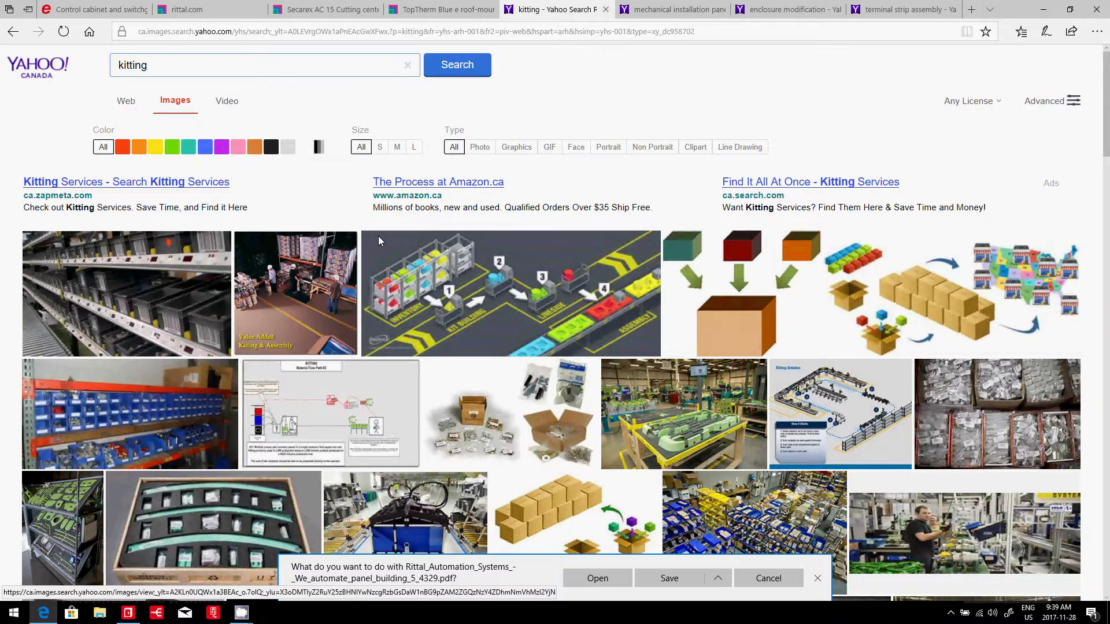
click(469, 303)
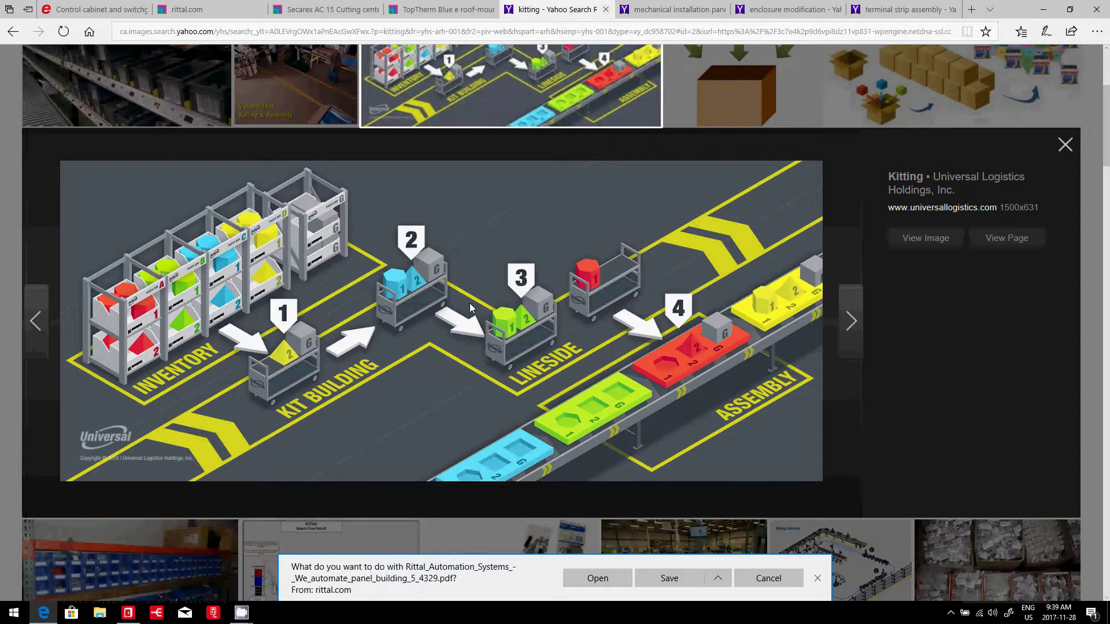
key(alt+Tab)
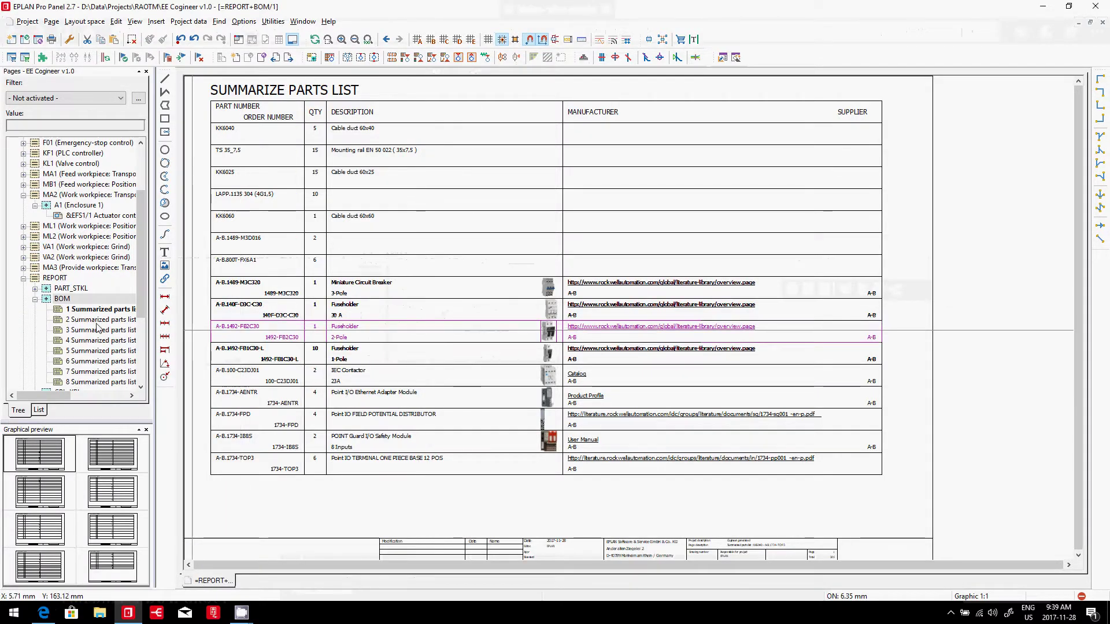
Step: Expand EE01 (KITTING) and open Enclosure 1 (A1)'s first kitting parts list page
drag(139, 275, 146, 340)
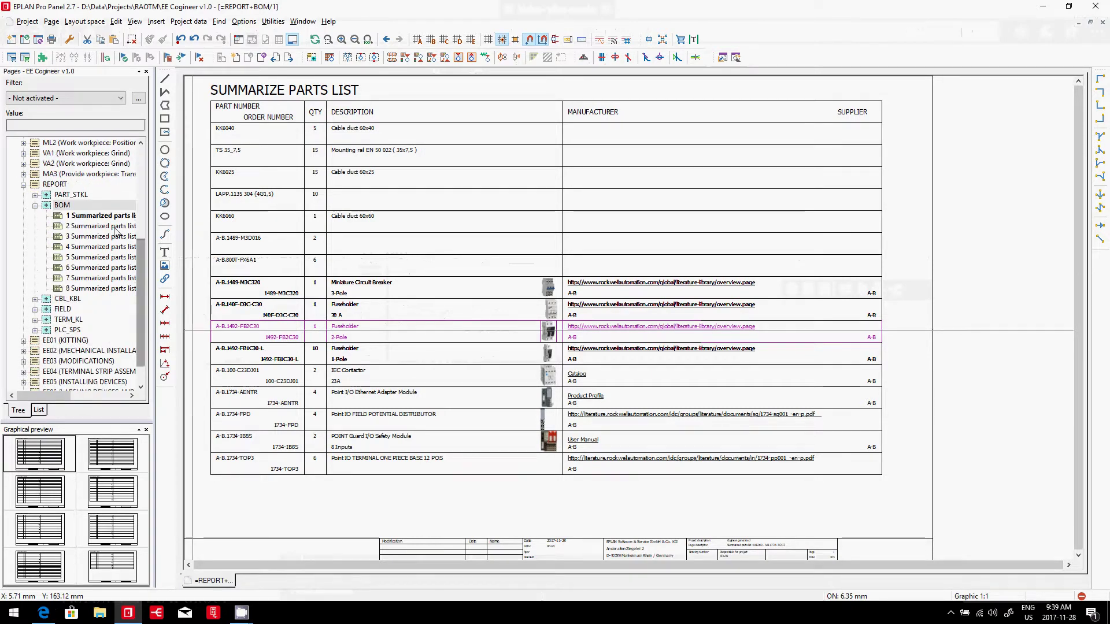
double_click(68, 341)
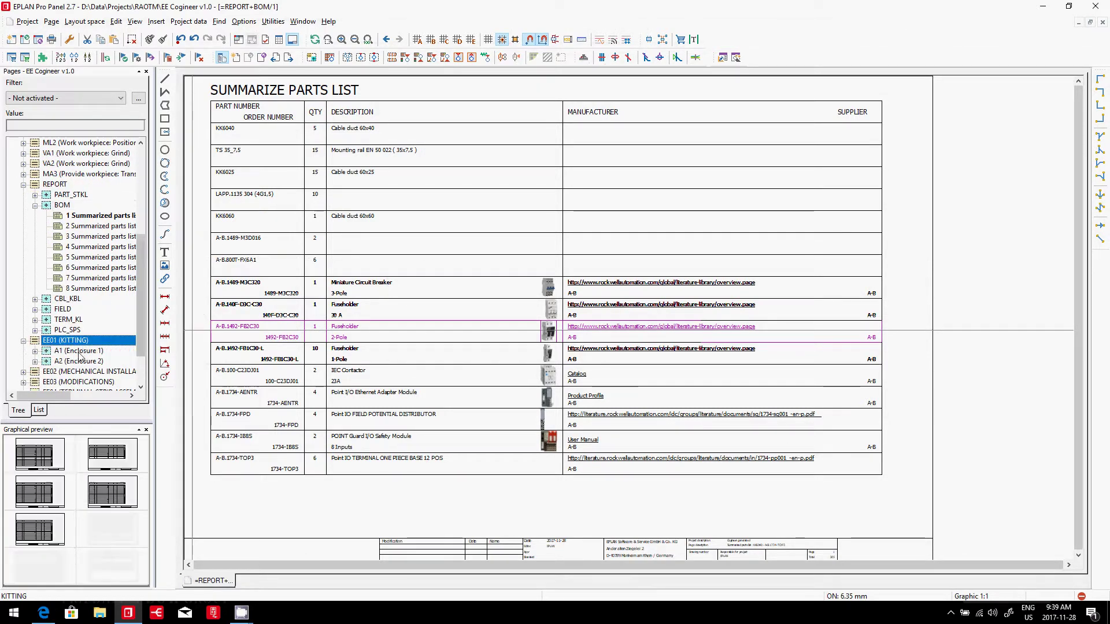
double_click(78, 350)
double_click(90, 363)
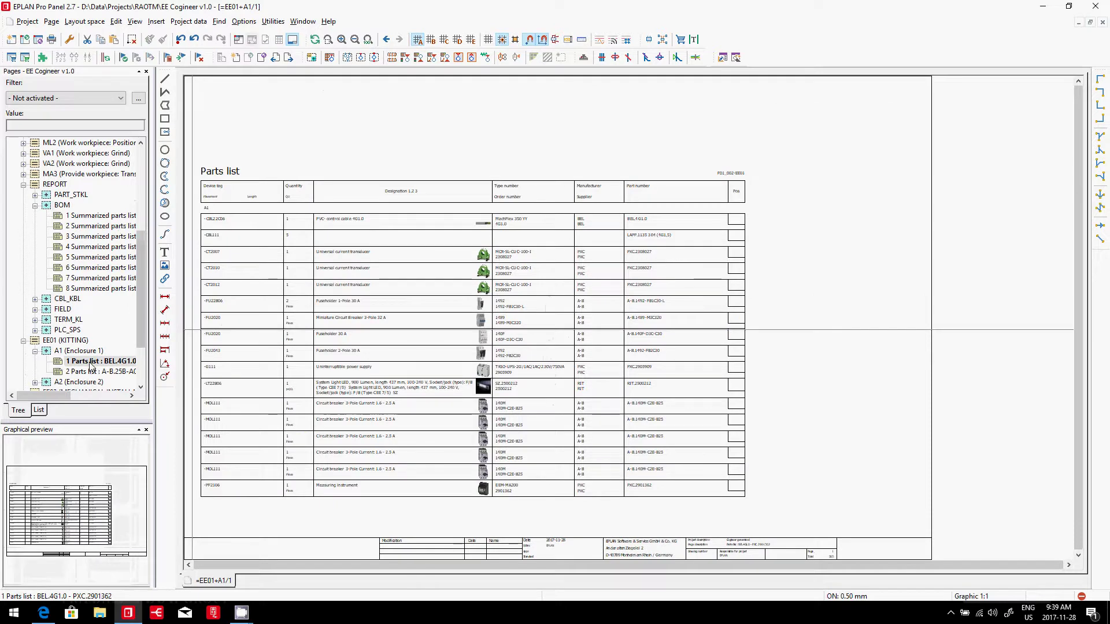
scroll(187, 354, up, 2)
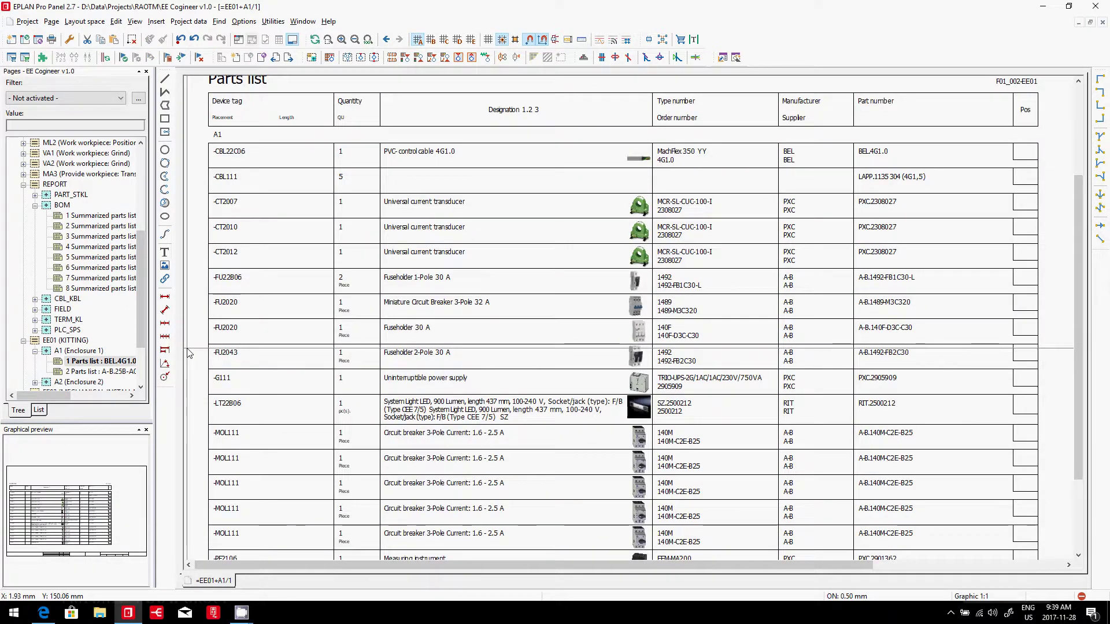
scroll(86, 325, down, 2)
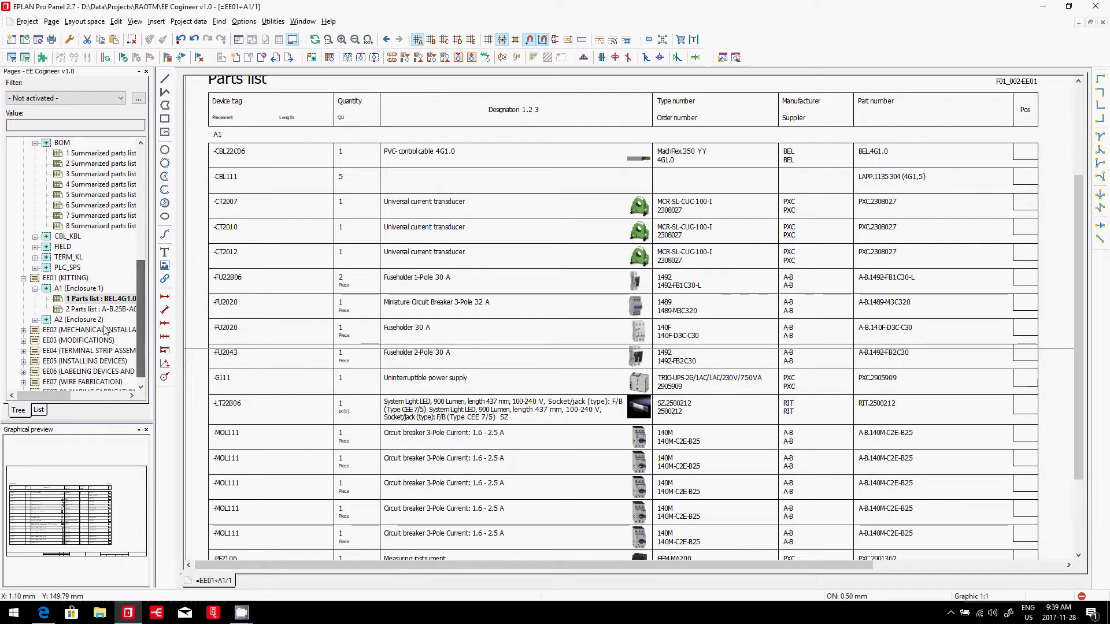
Step: Check Enclosure 2 (A2)'s first kitting parts list, then return to A1's page
double_click(87, 319)
double_click(91, 330)
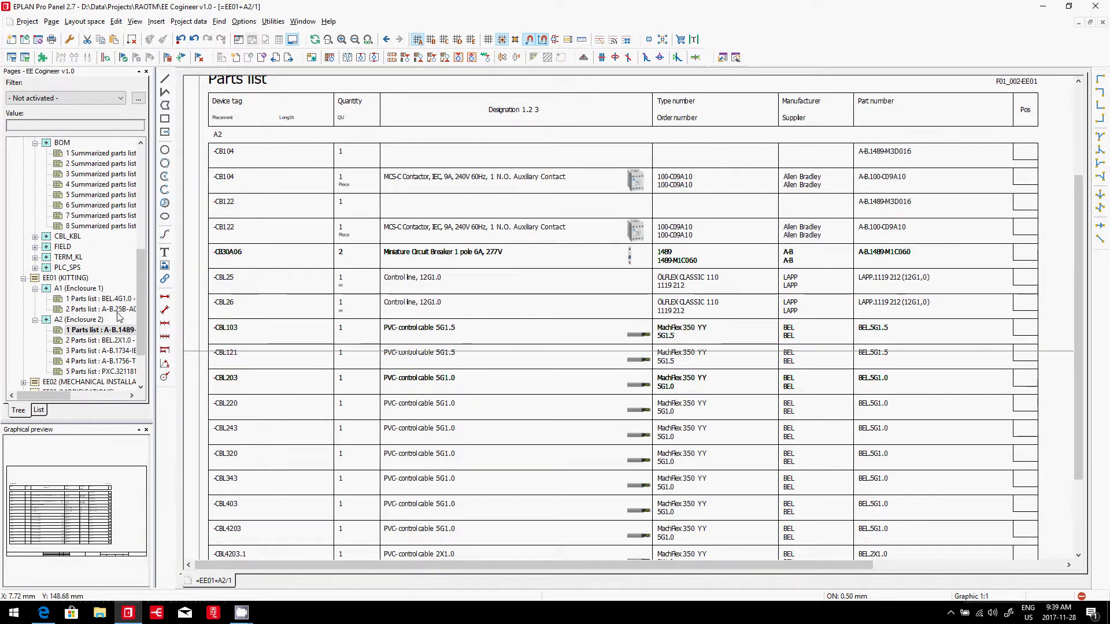
double_click(96, 299)
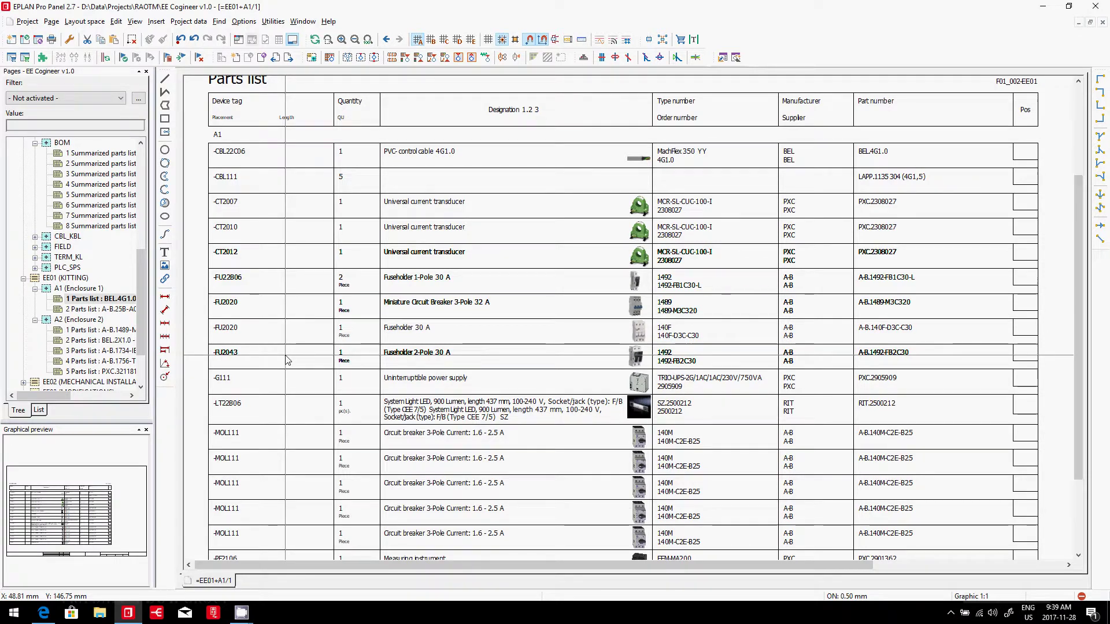
click(273, 22)
mouse_move(396, 34)
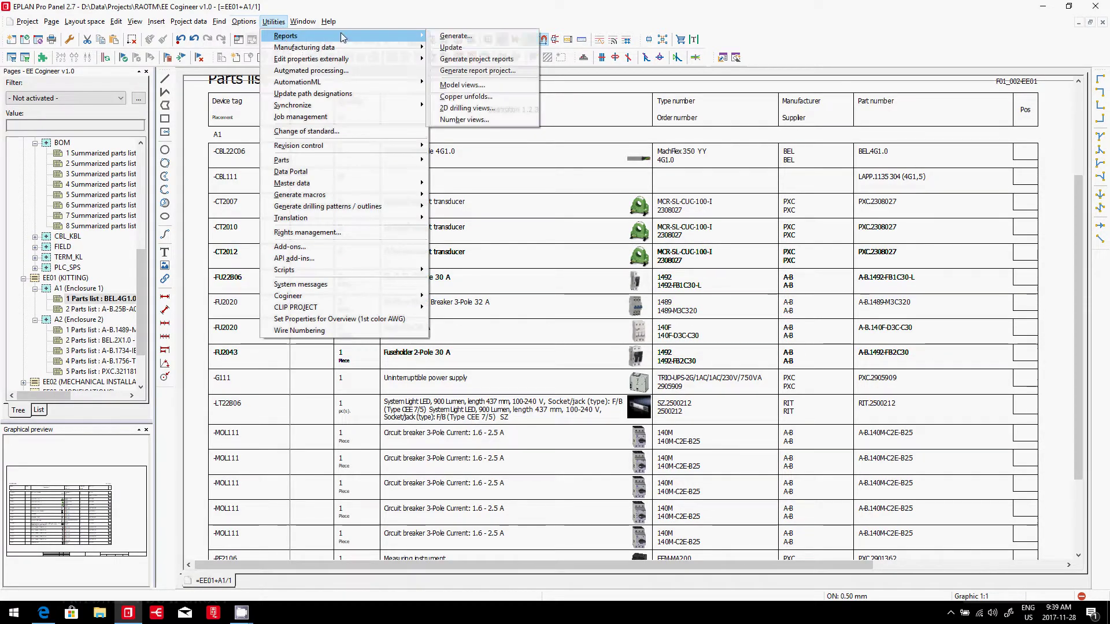
click(595, 34)
click(293, 56)
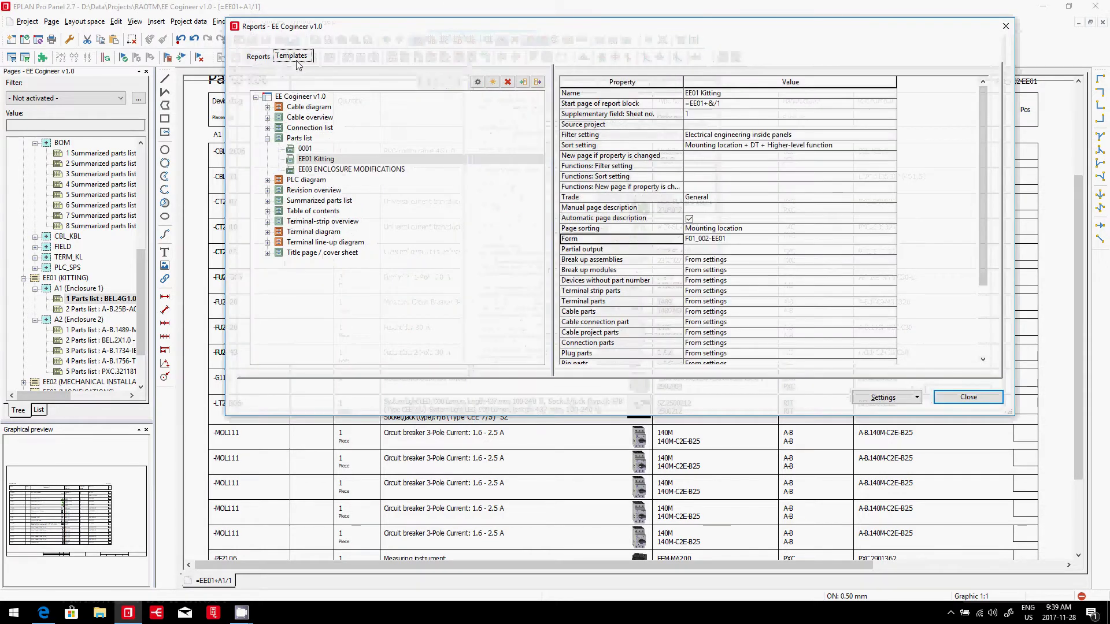
click(485, 197)
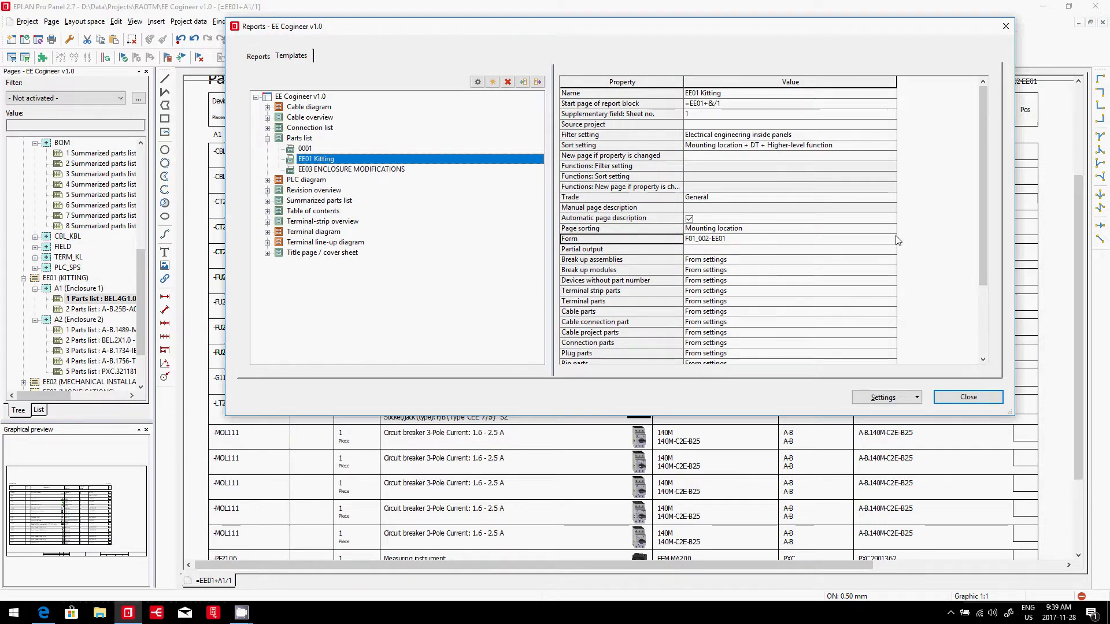
click(867, 228)
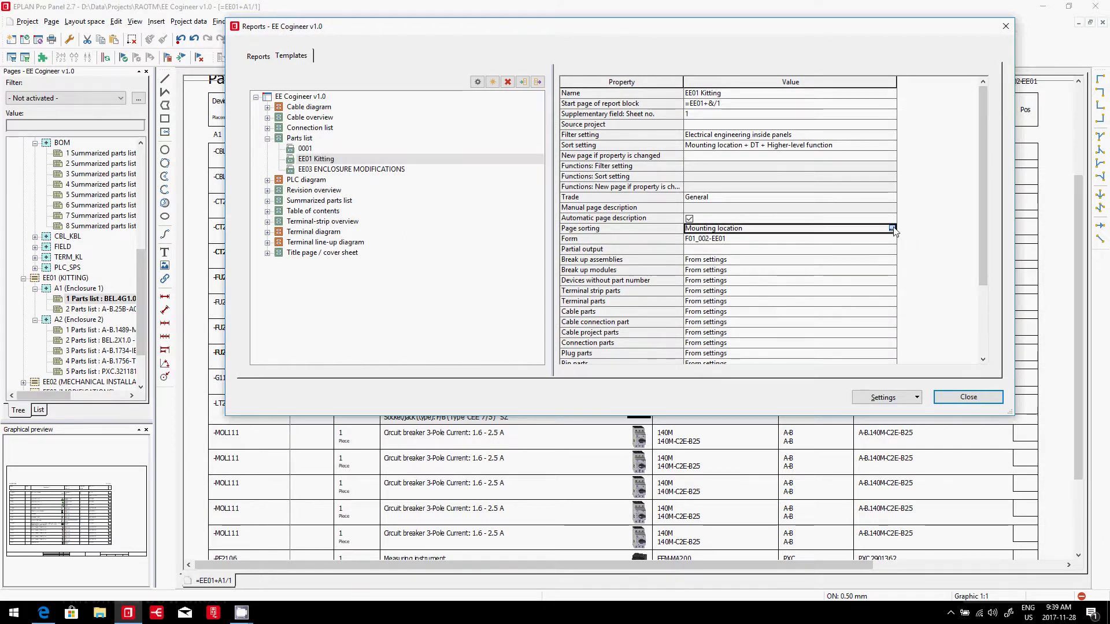
click(891, 229)
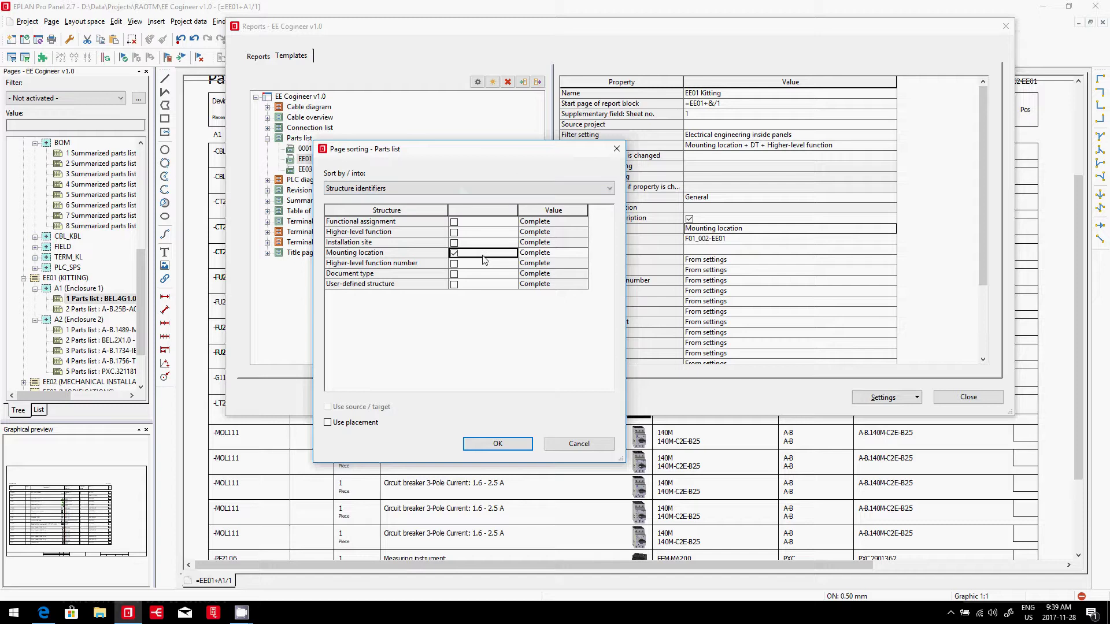
click(403, 254)
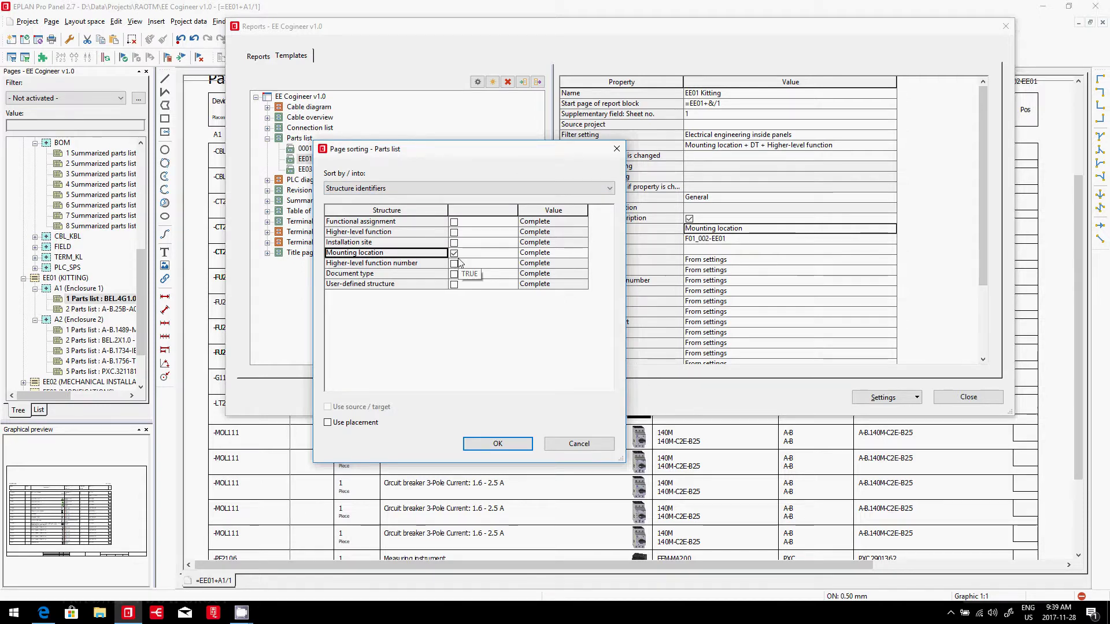
key(Return)
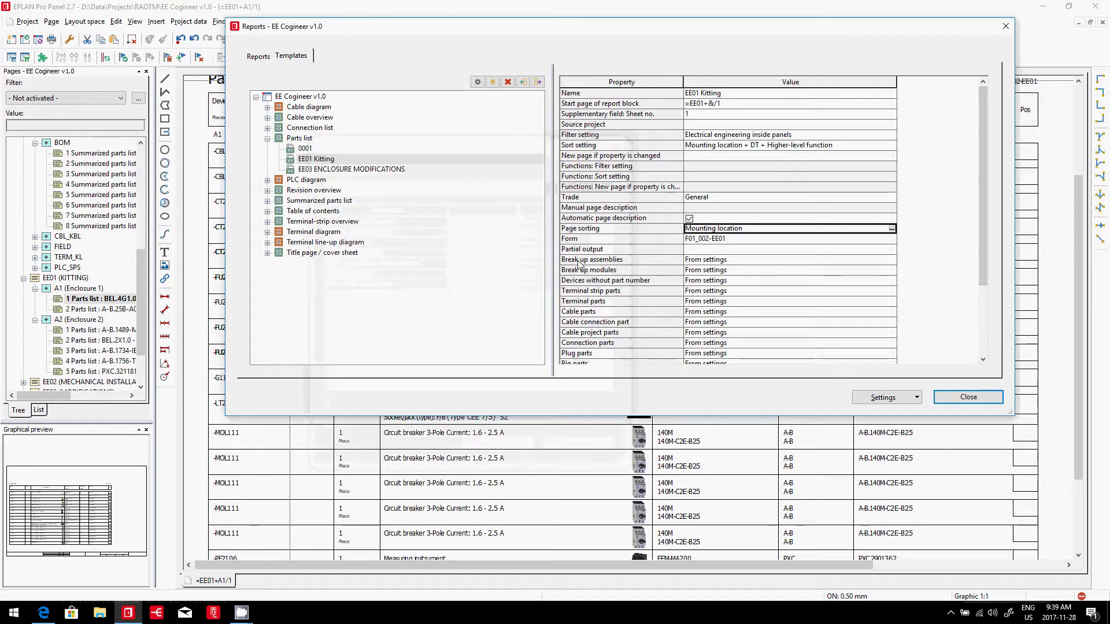
click(968, 397)
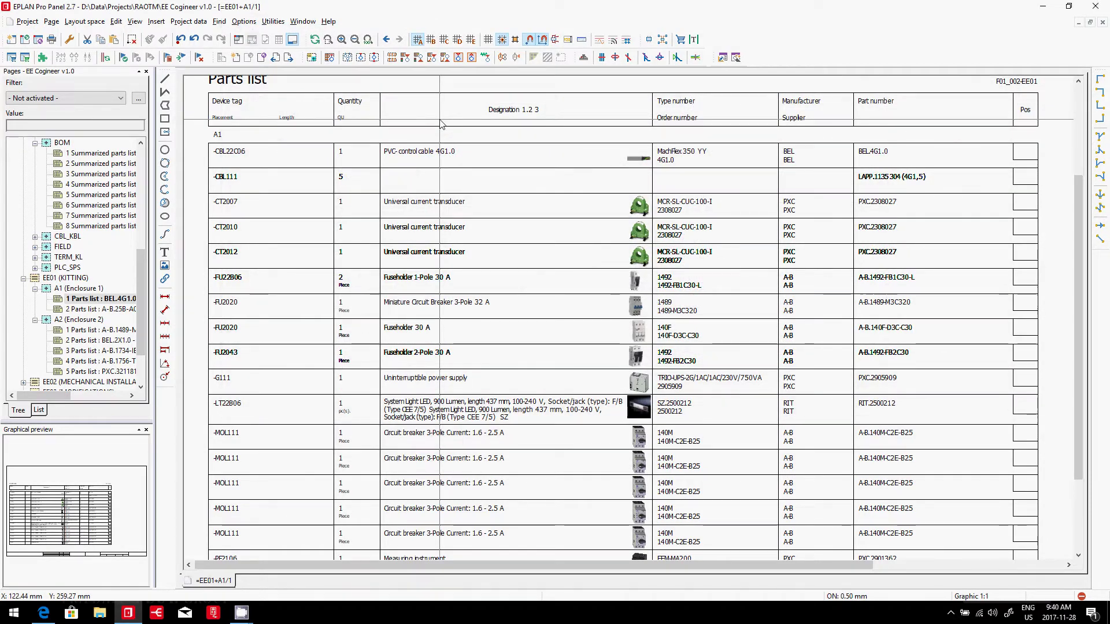
Step: Select CA1 (Documentation) and open the title page, zooming in on its infinity graphic
drag(141, 280, 147, 179)
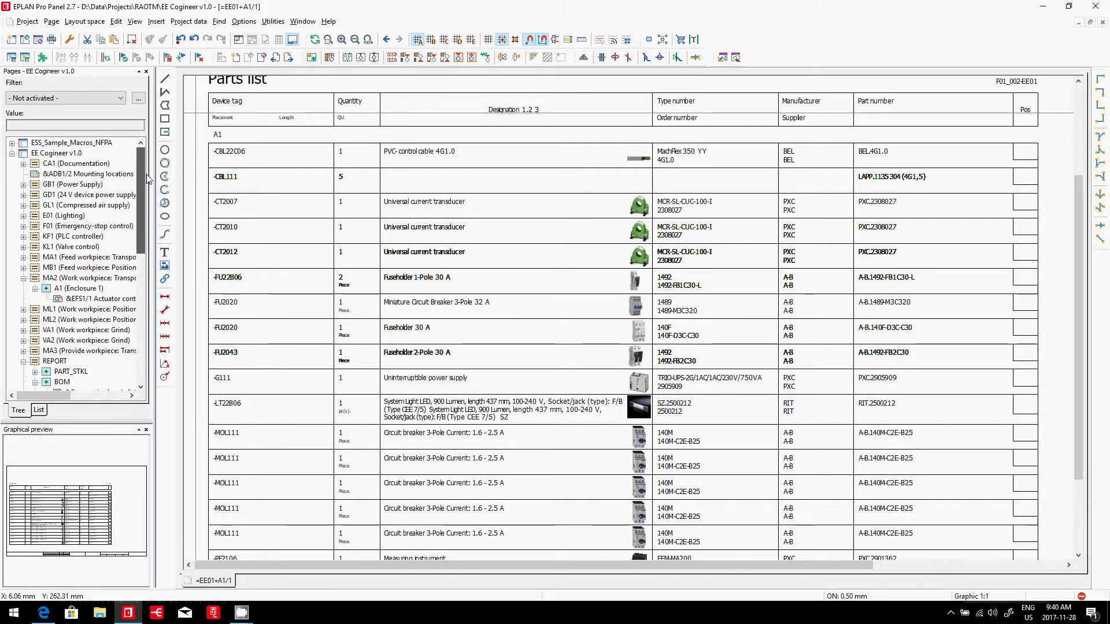
click(78, 166)
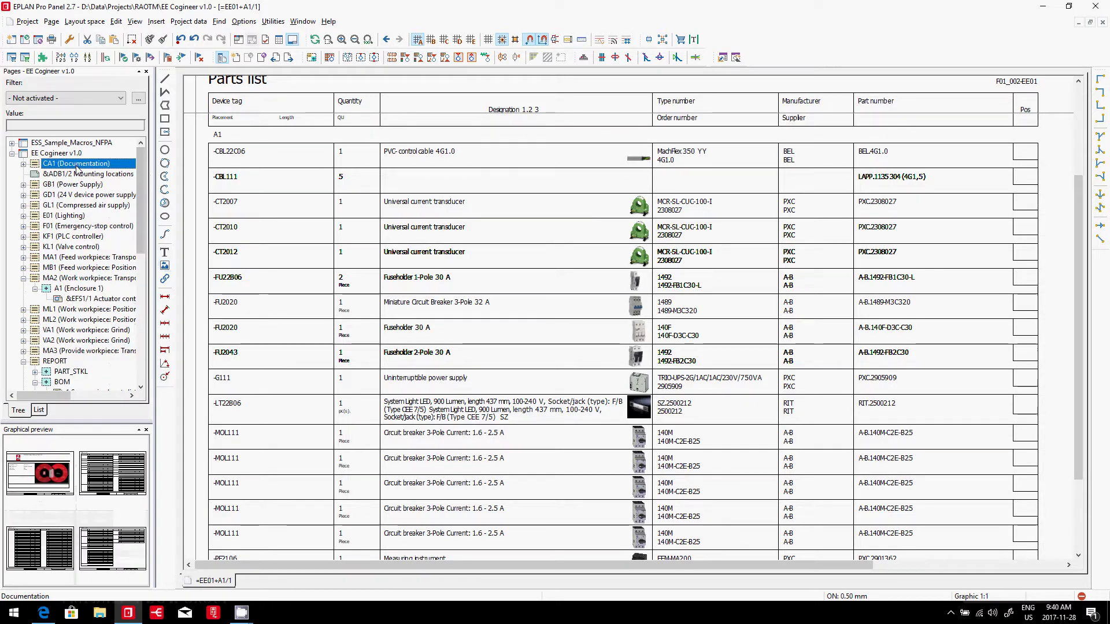
double_click(63, 482)
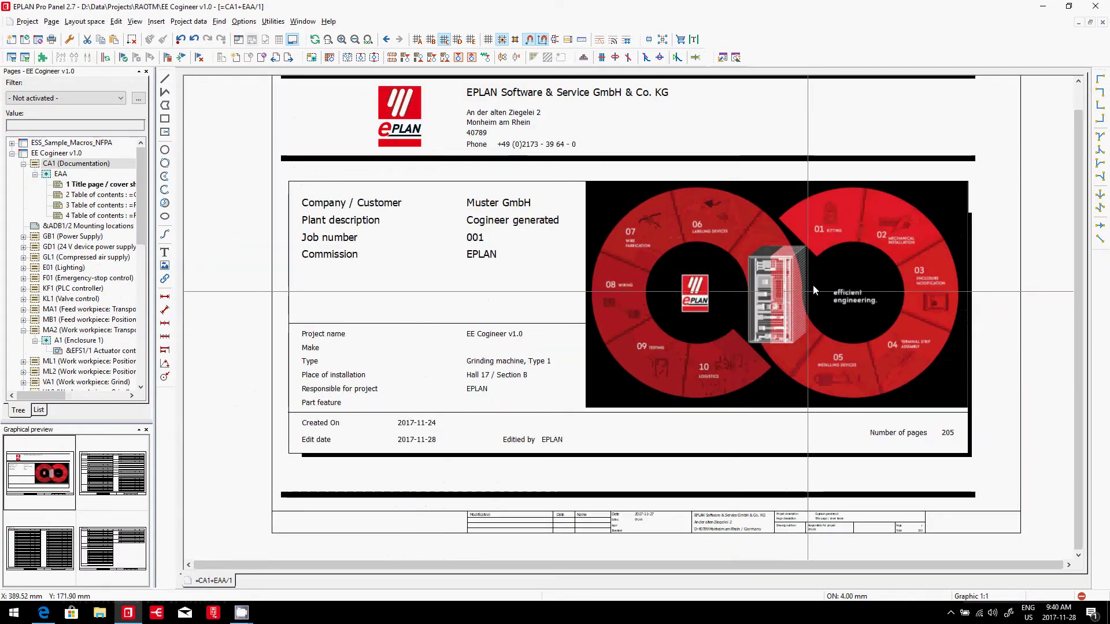
scroll(908, 266, up, 3)
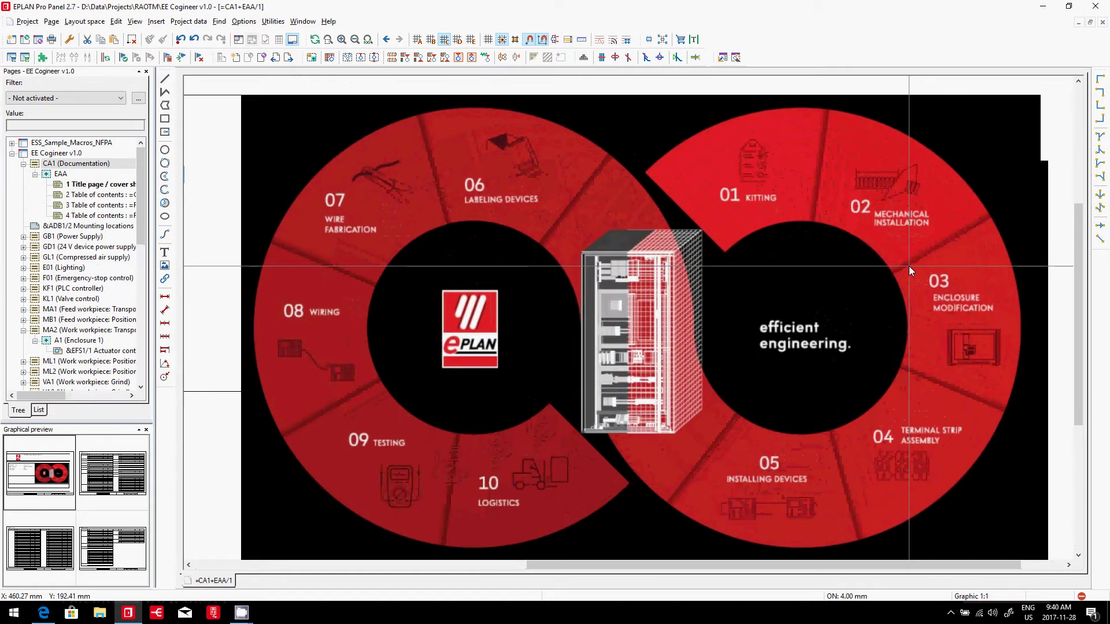